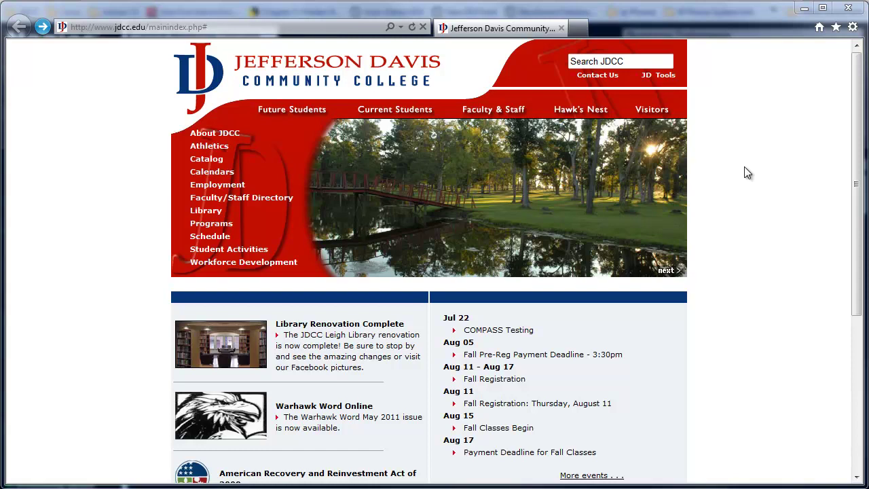
# Log in to the JDCC Google Apps student account with its username and password.
pyautogui.moveTo(658, 75)
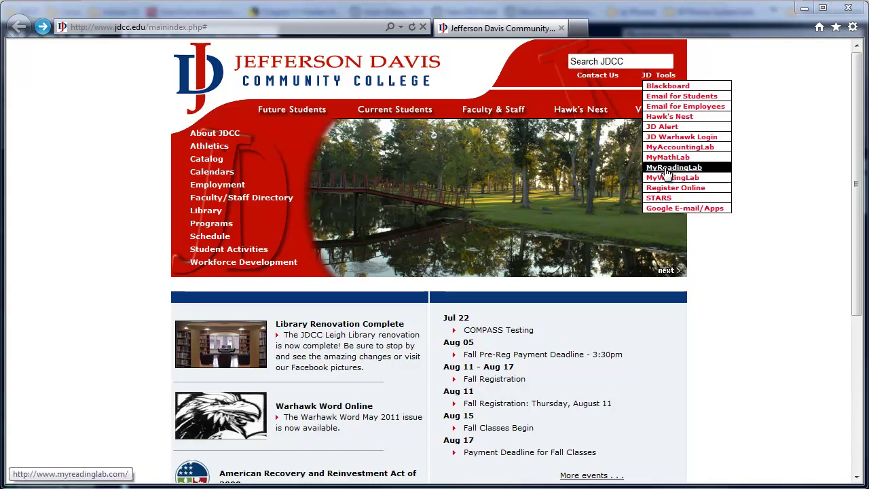
pyautogui.click(672, 207)
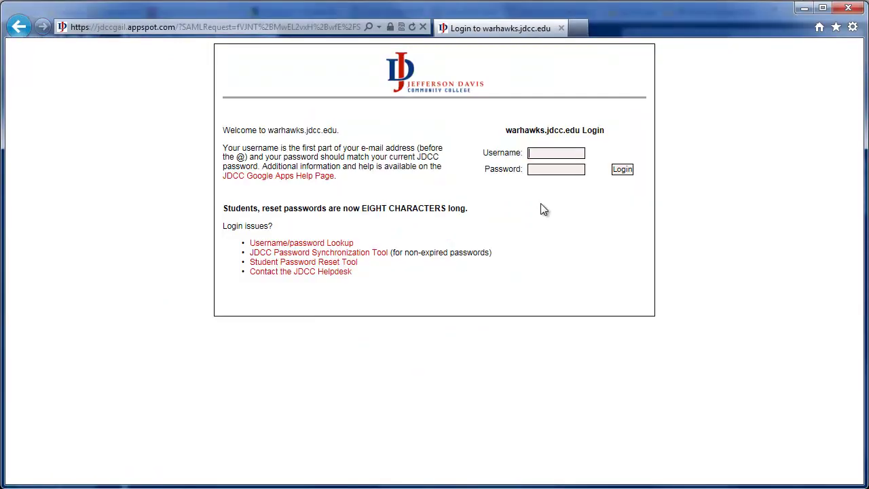
pyautogui.write('test.user9')
pyautogui.press('Tab')
pyautogui.write('password')
pyautogui.press('Return')
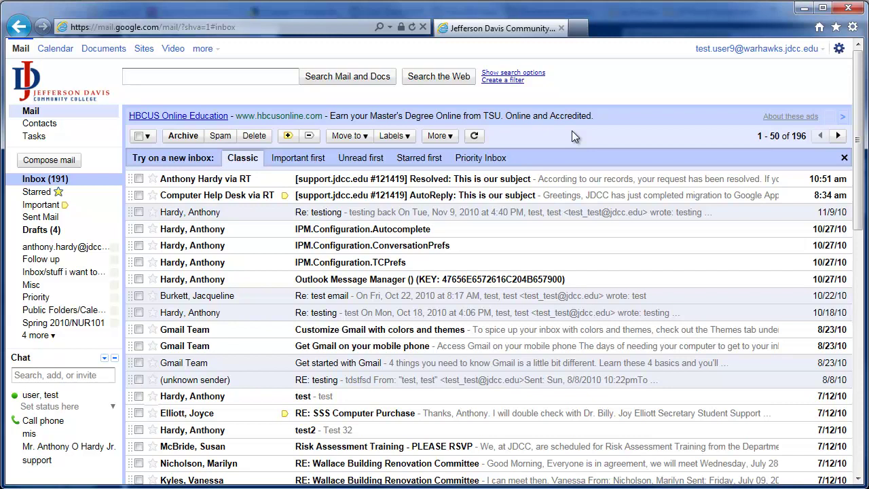
# Star five messages, from Resolved support ticket to IPM.Configuration.TCPrefs, and view the Starred list.
pyautogui.click(153, 178)
pyautogui.click(152, 195)
pyautogui.click(152, 212)
pyautogui.click(152, 229)
pyautogui.click(153, 262)
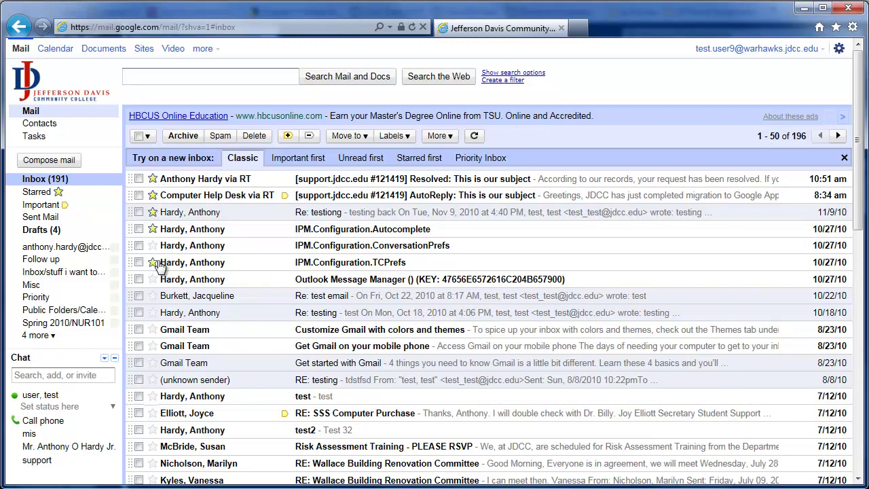
pyautogui.click(39, 192)
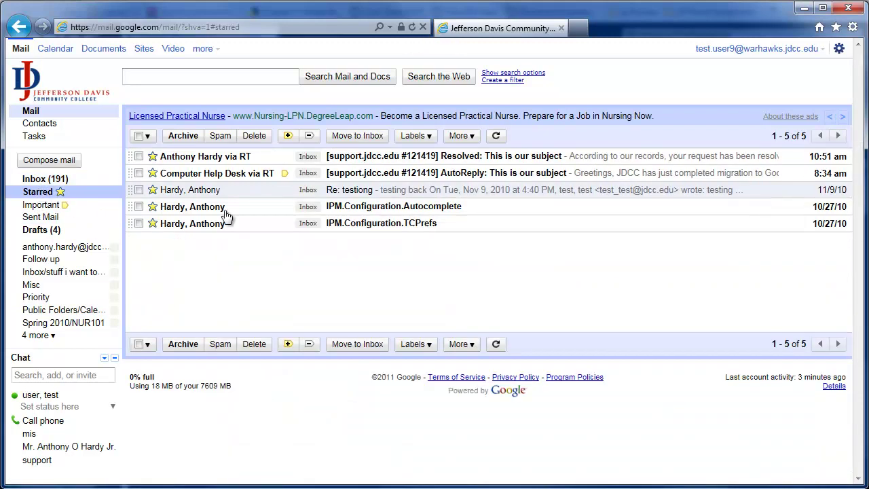
# Back in the inbox, remove the stars from Resolved support ticket and IPM.Configuration.TCPrefs.
pyautogui.click(58, 179)
pyautogui.click(152, 179)
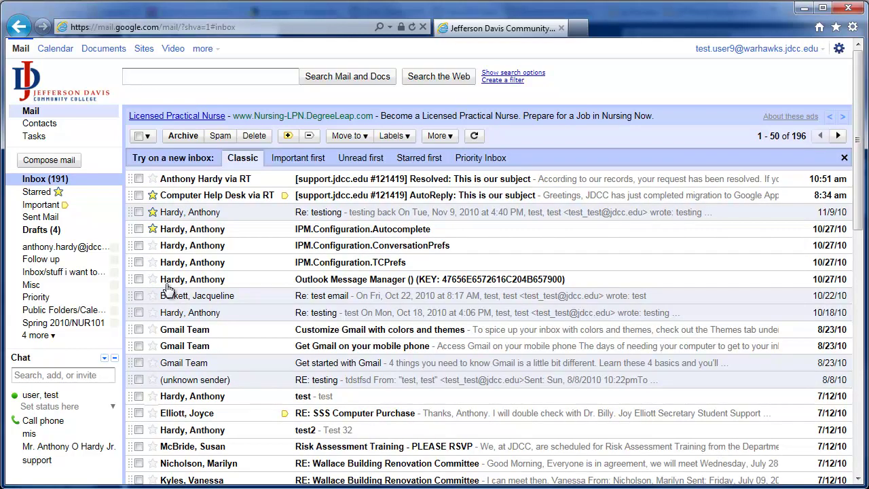
pyautogui.moveTo(169, 288)
pyautogui.click(153, 262)
pyautogui.click(153, 262)
# In Mail settings, move the blue star into the stars in use and save the changes.
pyautogui.click(839, 50)
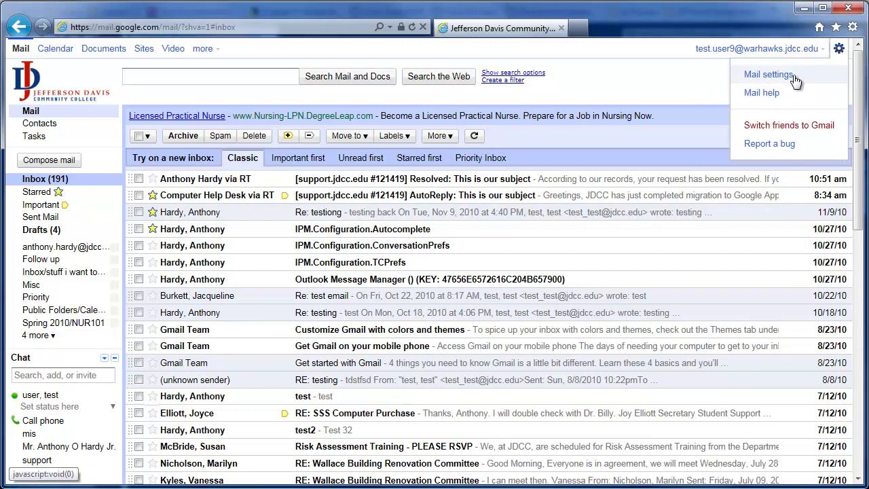
pyautogui.click(768, 74)
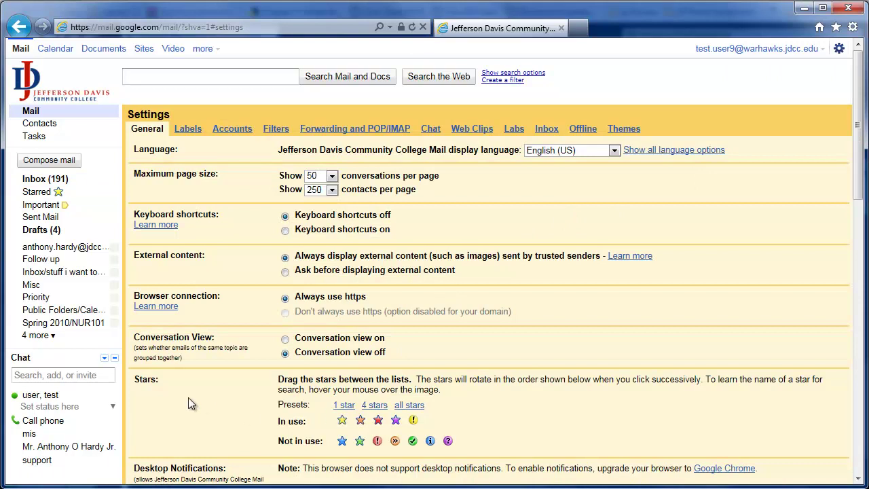
pyautogui.scroll(-2, 151, 385)
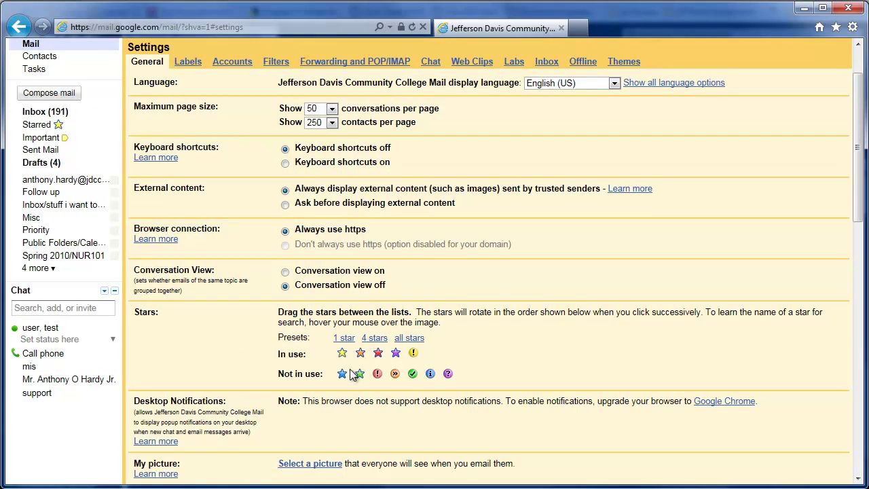
pyautogui.moveTo(344, 374); pyautogui.dragTo(394, 356)
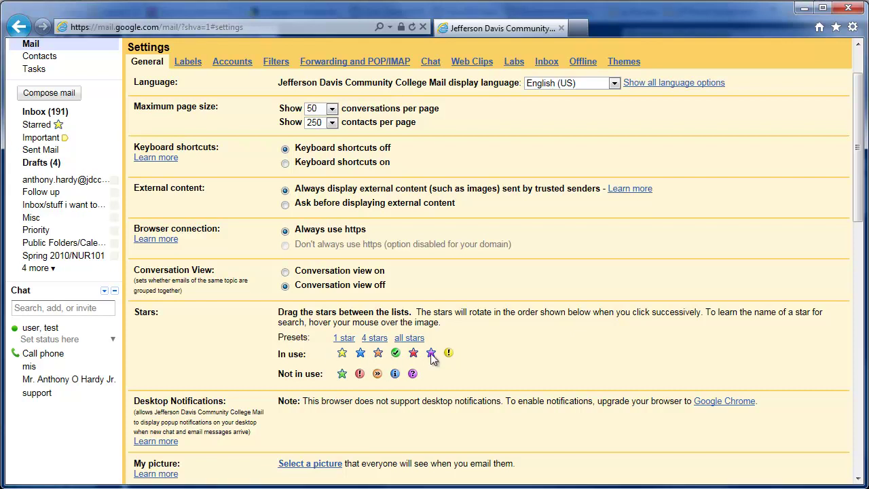
pyautogui.scroll(-10, 431, 353)
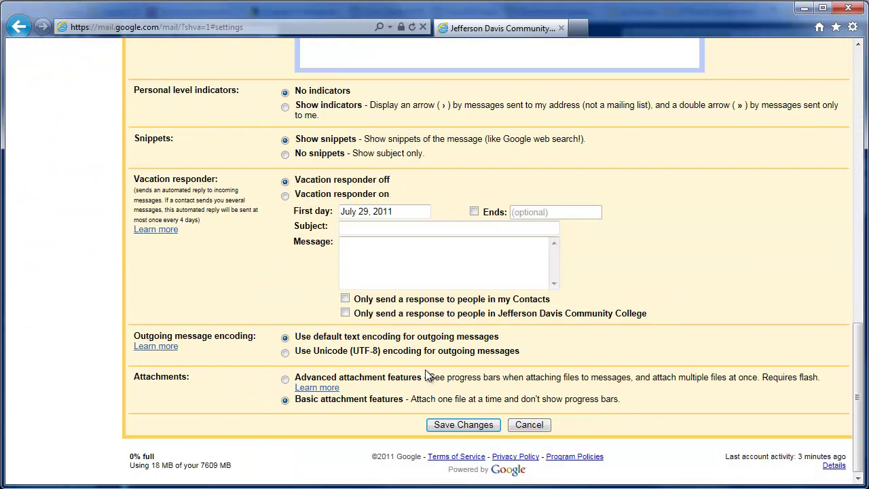
pyautogui.click(448, 424)
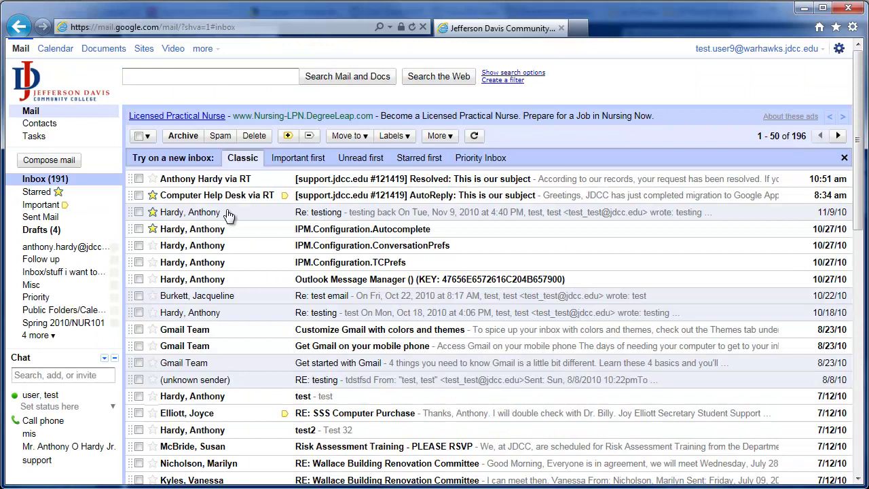
# Cycle the Resolved support ticket message's star through the star types back to unstarred.
pyautogui.click(153, 179)
pyautogui.click(153, 179)
pyautogui.click(153, 179)
pyautogui.click(153, 179)
pyautogui.click(154, 182)
pyautogui.click(155, 182)
pyautogui.click(154, 181)
# Give the Computer Help Desk AutoReply and Re: testiong messages red stars, then check the Starred list.
pyautogui.click(153, 195)
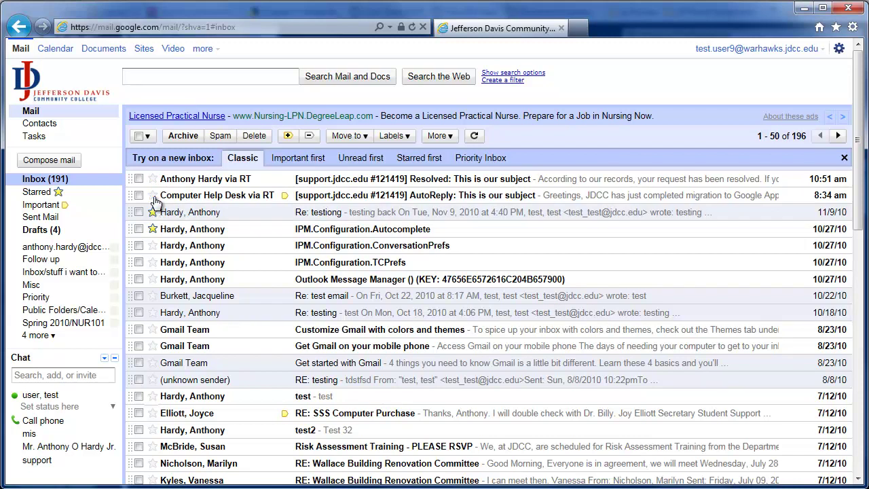
pyautogui.click(153, 197)
pyautogui.click(153, 197)
pyautogui.click(153, 196)
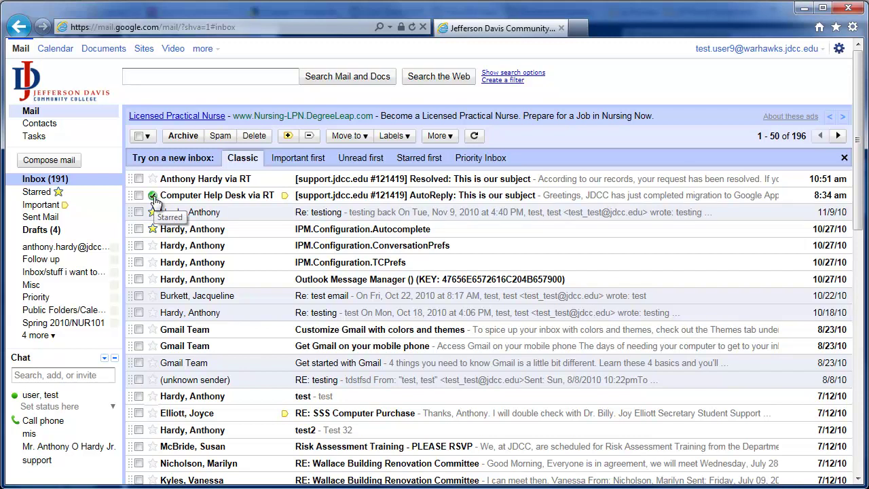
pyautogui.click(152, 212)
pyautogui.click(152, 212)
pyautogui.click(153, 213)
pyautogui.click(154, 214)
pyautogui.click(154, 214)
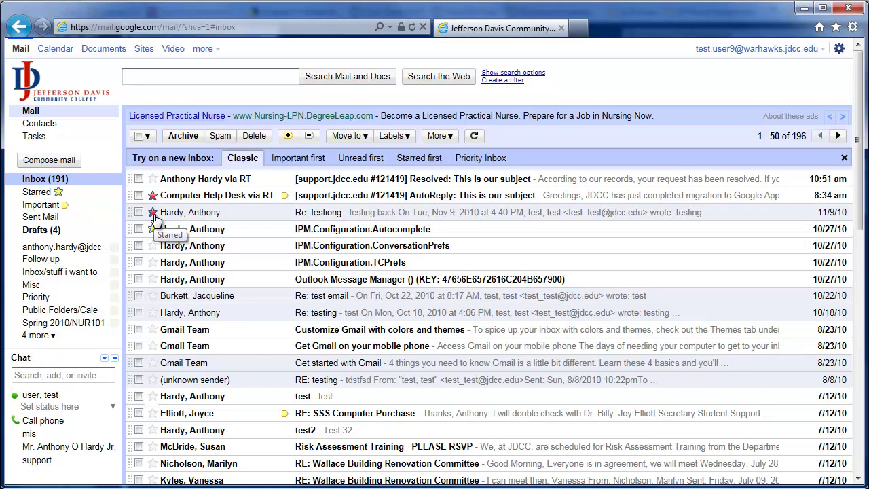
pyautogui.click(55, 193)
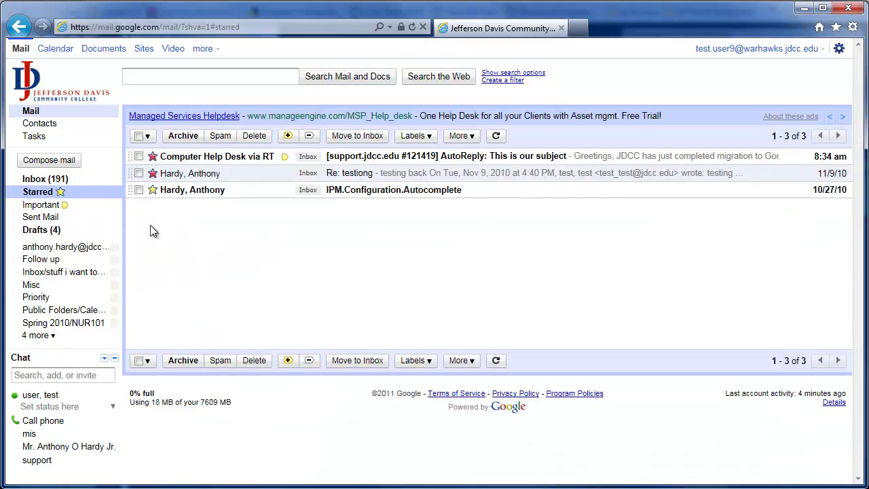
pyautogui.click(56, 180)
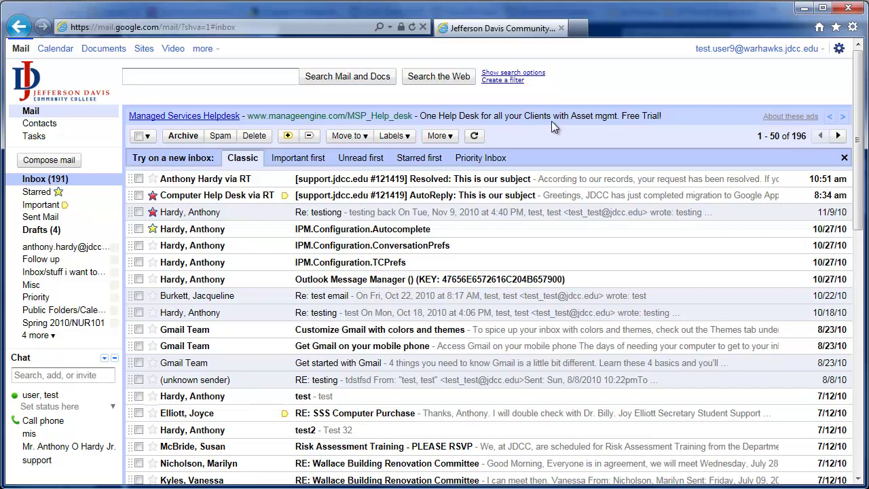
# Select only the Re: testiong message, mark it unread from More, then deselect it.
pyautogui.click(137, 178)
pyautogui.click(448, 136)
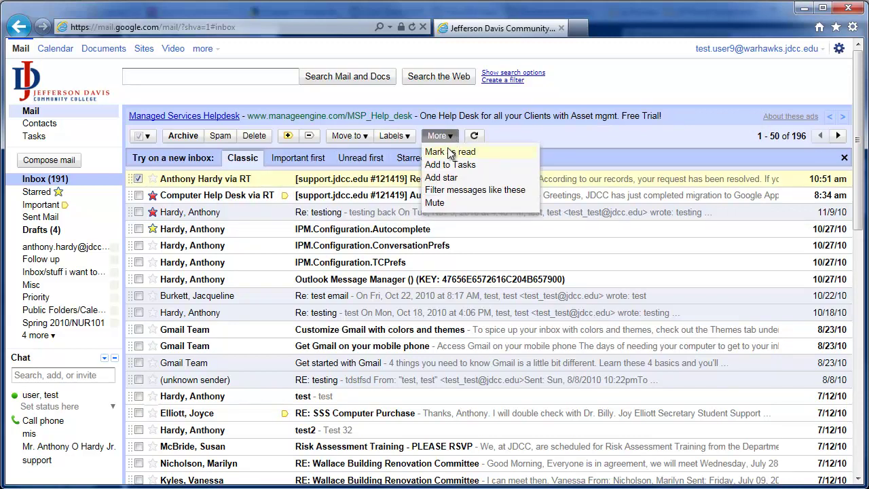
pyautogui.click(531, 129)
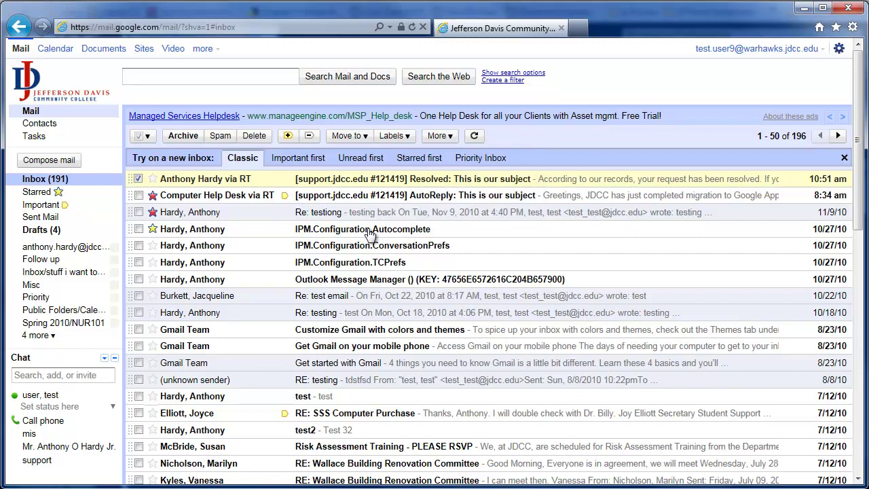
pyautogui.click(139, 212)
pyautogui.click(138, 179)
pyautogui.click(448, 135)
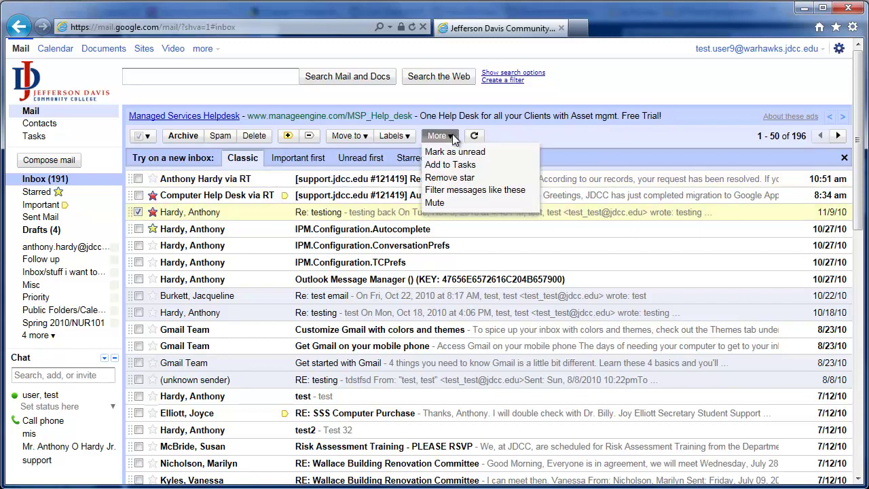
pyautogui.click(456, 152)
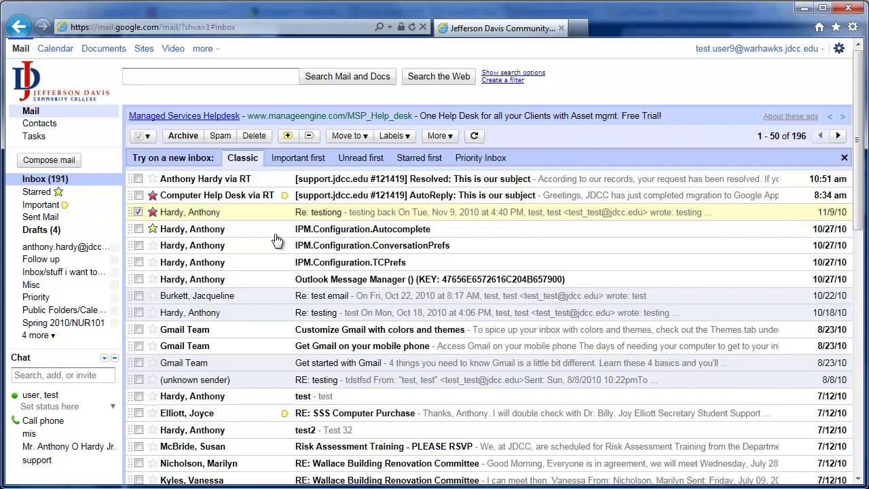
pyautogui.click(138, 212)
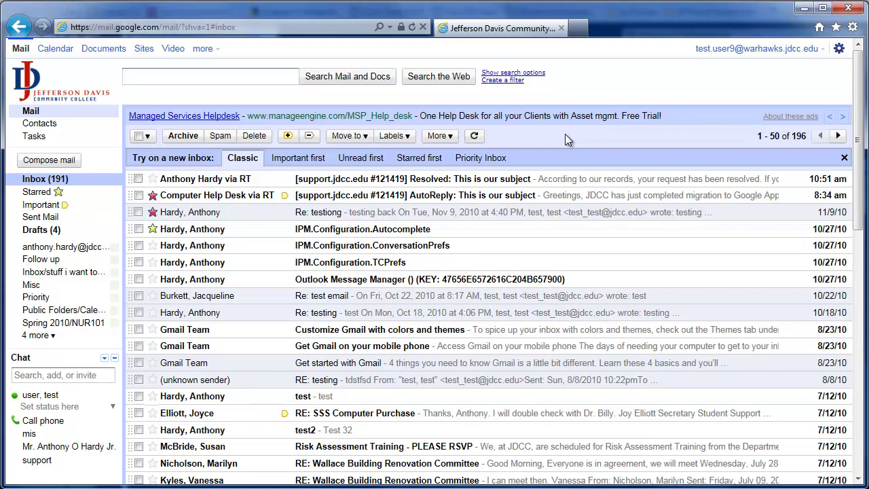
# Search the mail for a sender's full name.
pyautogui.click(288, 76)
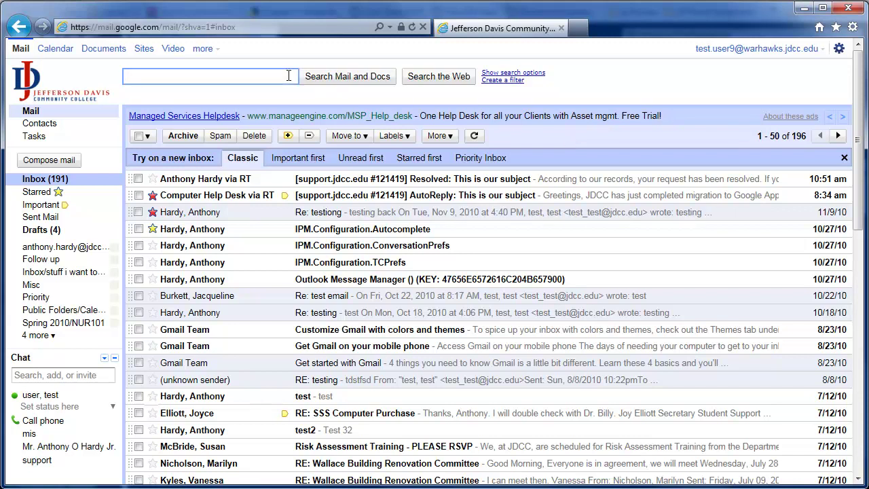
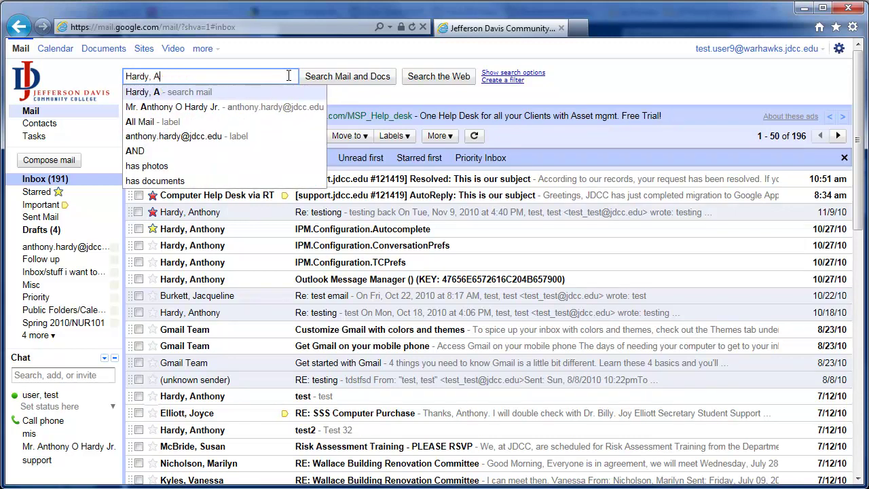
pyautogui.write('nthony')
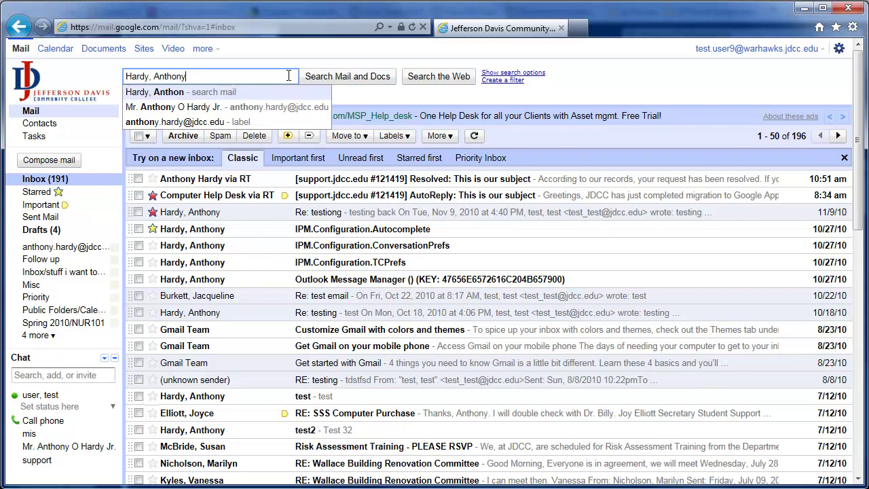
pyautogui.press('Return')
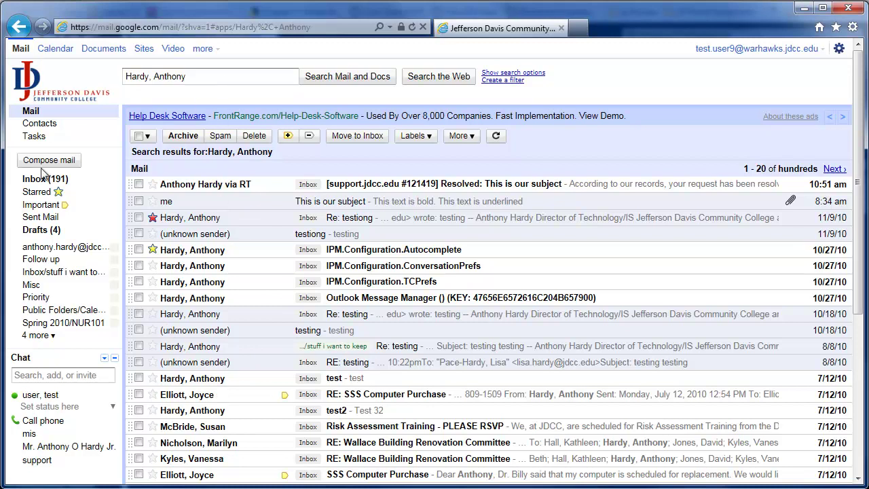
# Replace the query with the college support e-mail address, search, then return to the inbox.
pyautogui.tripleClick(202, 75)
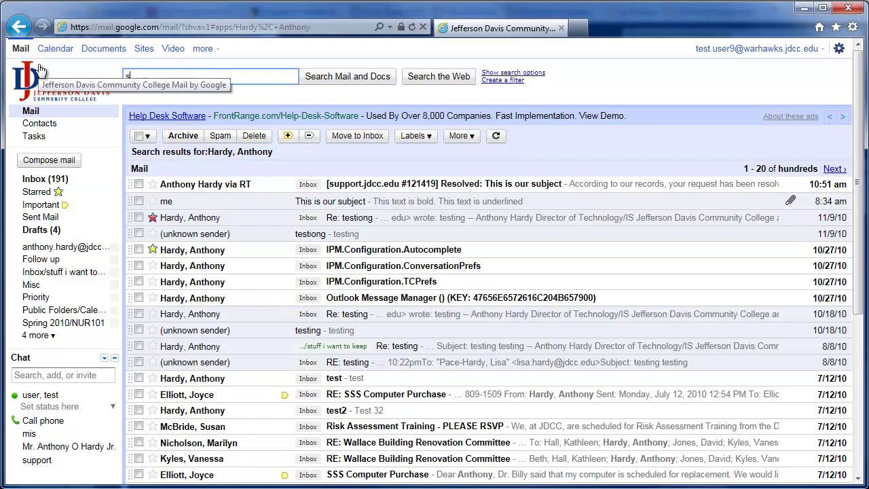
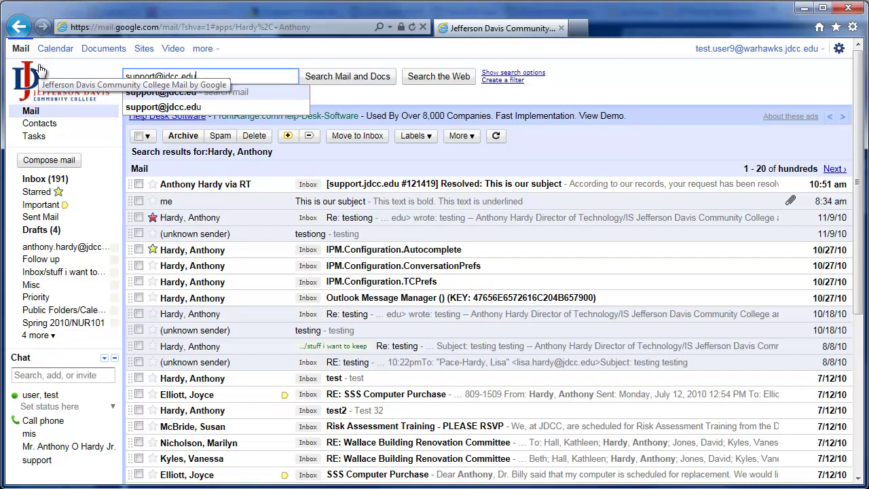
pyautogui.press('Return')
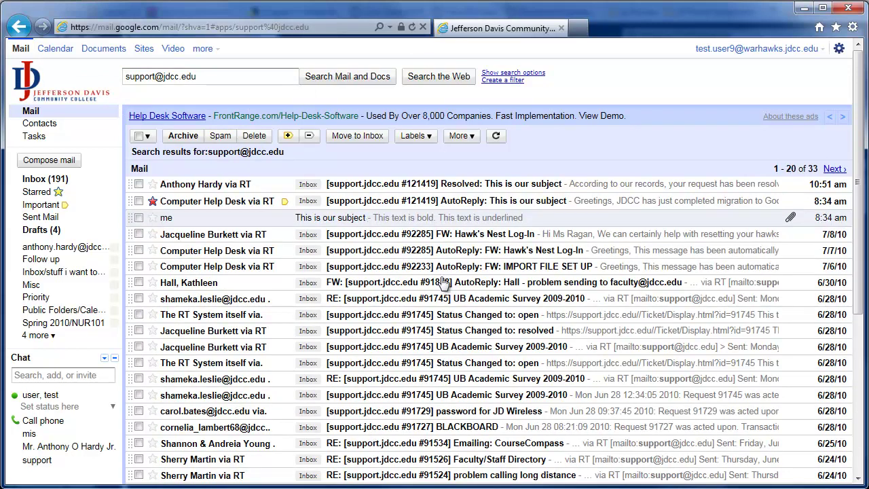
pyautogui.click(54, 181)
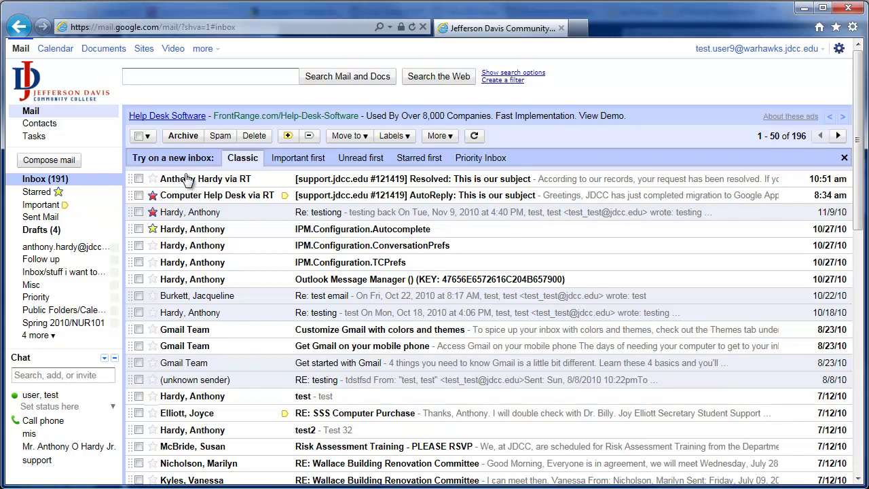
# Run an advanced search for mail dated within 1 day of 6/30/2010.
pyautogui.moveTo(487, 168)
pyautogui.click(513, 72)
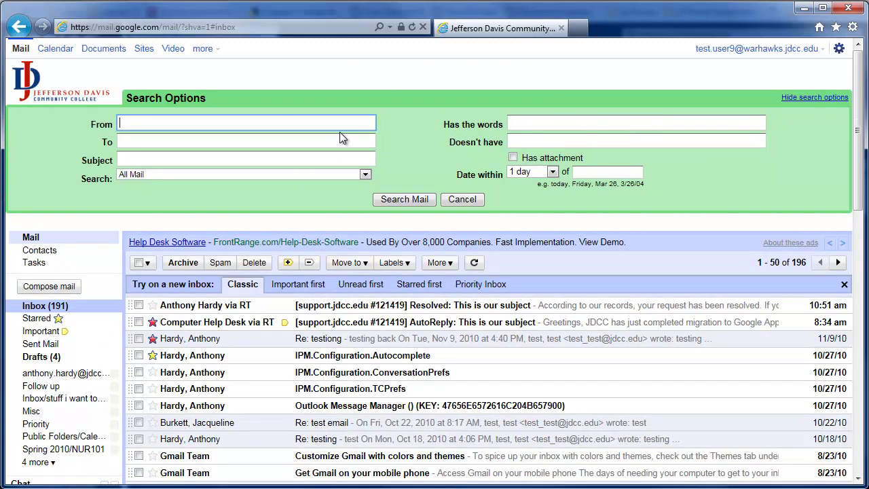
pyautogui.click(814, 97)
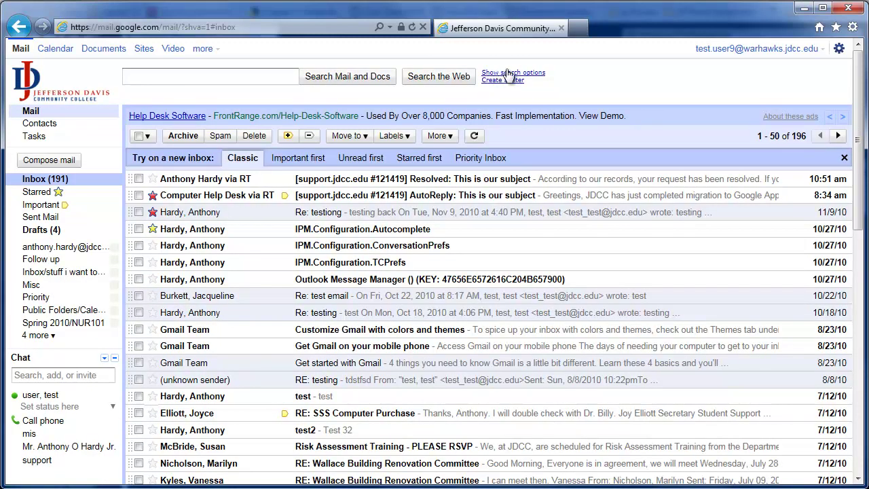
pyautogui.click(537, 74)
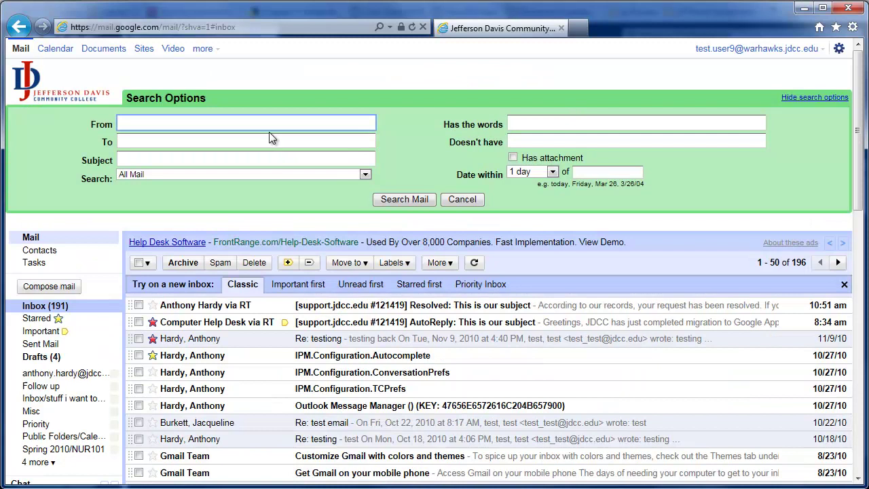
pyautogui.click(547, 172)
pyautogui.click(529, 182)
pyautogui.click(587, 172)
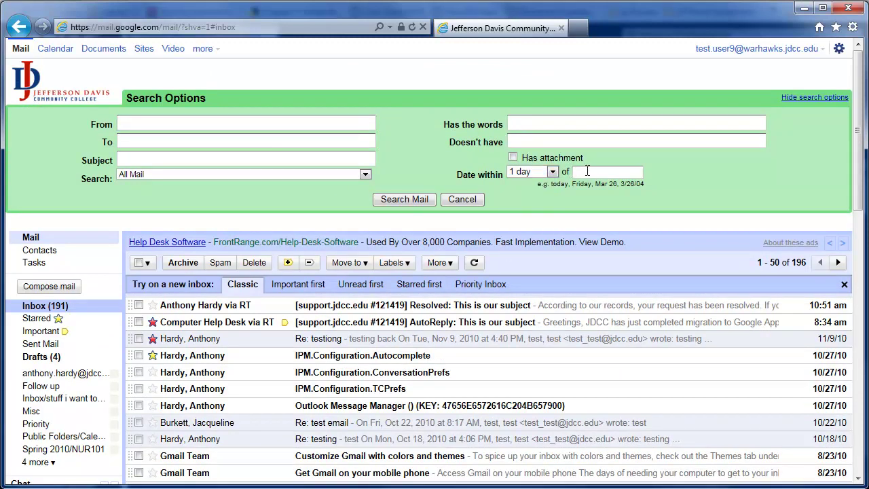
pyautogui.moveTo(573, 185); pyautogui.dragTo(641, 184)
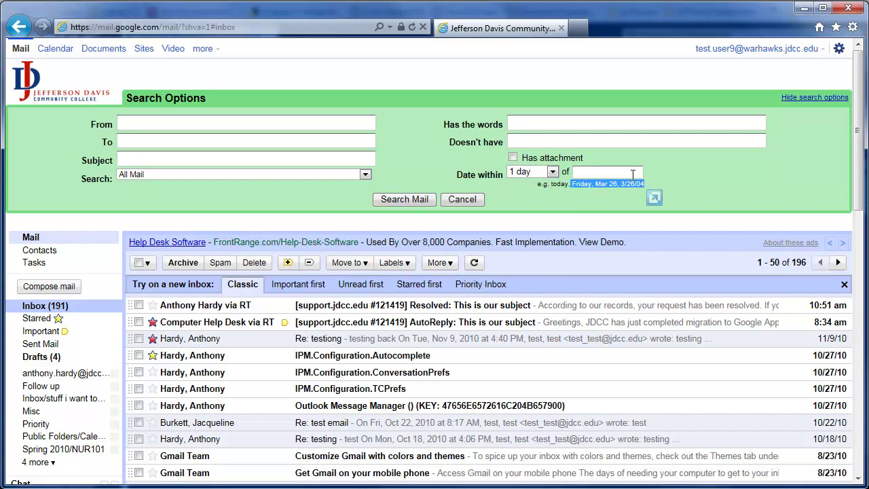
pyautogui.click(633, 170)
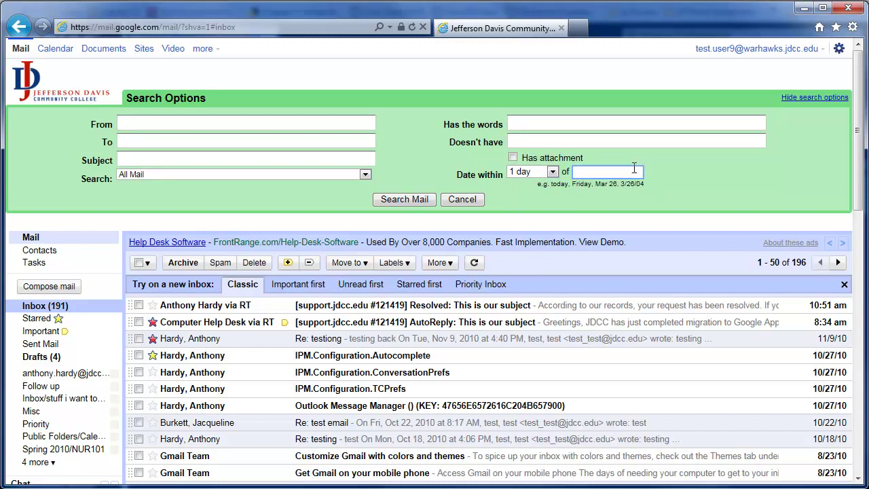
pyautogui.write('6/30/2010')
pyautogui.click(427, 198)
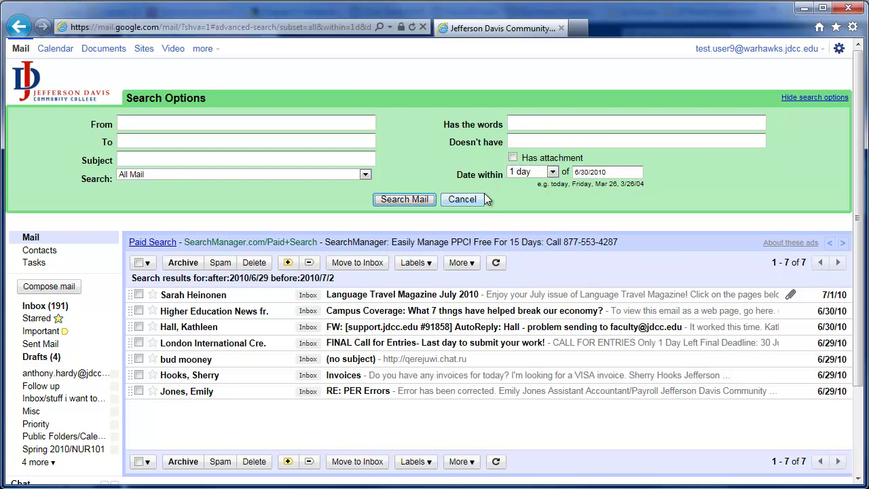
# Rerun the search excluding a sender's surname, then close the search options.
pyautogui.click(529, 142)
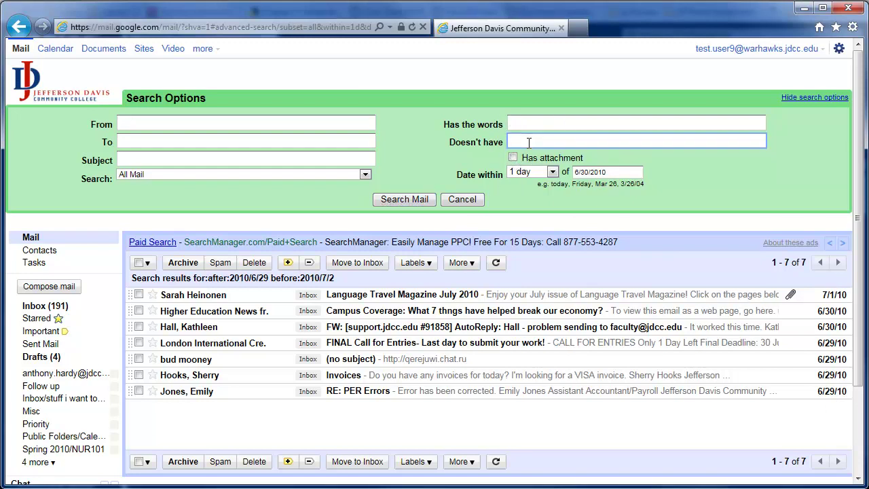
pyautogui.write('mooney')
pyautogui.click(403, 199)
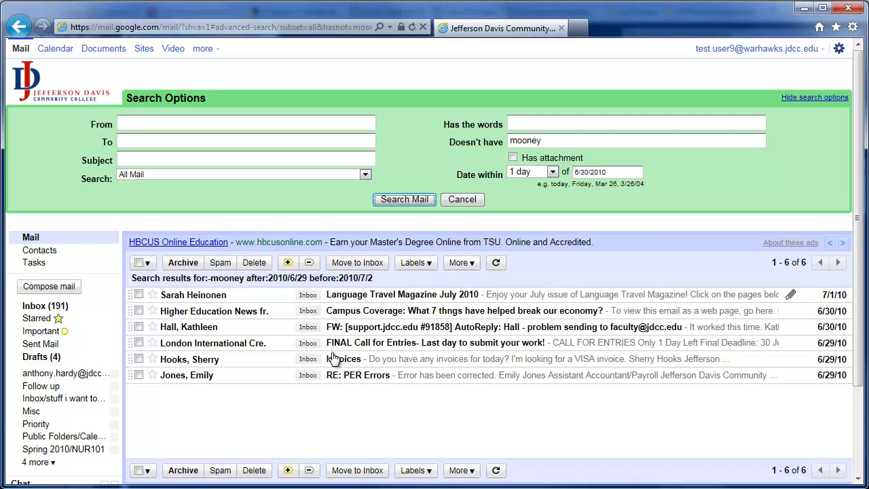
pyautogui.click(454, 203)
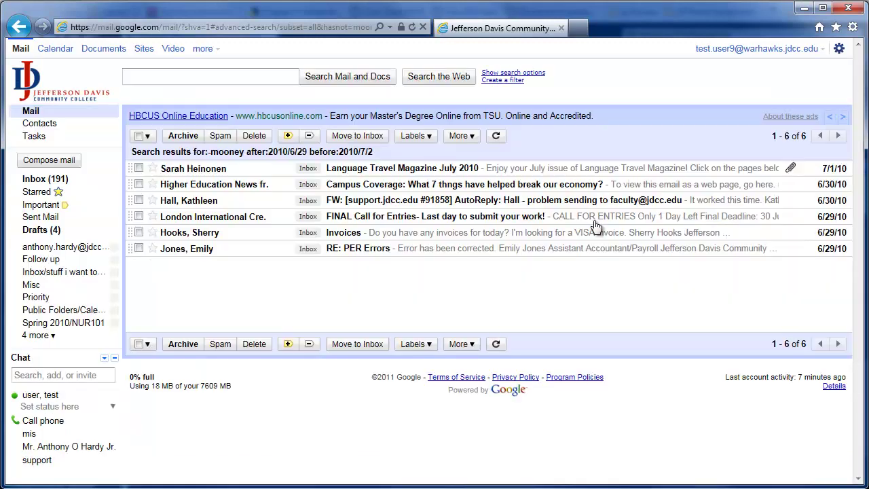
# Leave the six search results for the full inbox of 196 messages.
pyautogui.click(59, 179)
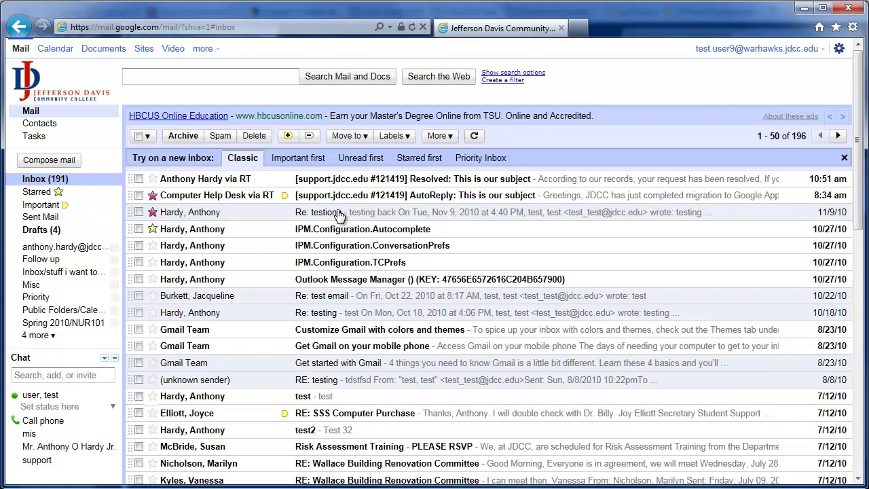
# Create a new label named Test from the Manage labels settings.
pyautogui.click(409, 138)
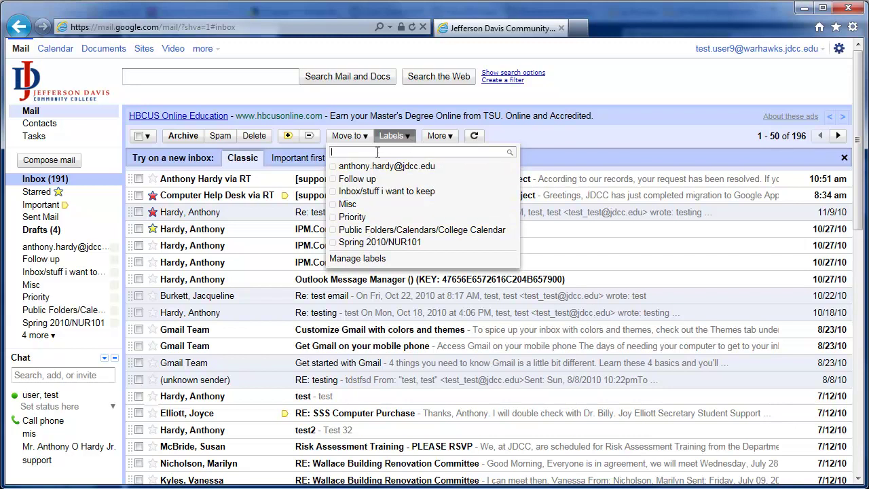
pyautogui.write('Te')
pyautogui.press('BackSpace')
pyautogui.press('BackSpace')
pyautogui.click(368, 258)
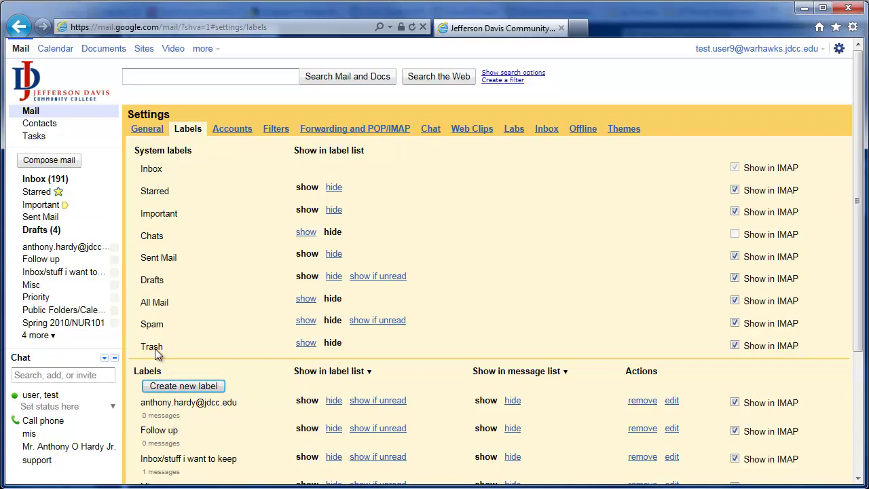
pyautogui.click(179, 387)
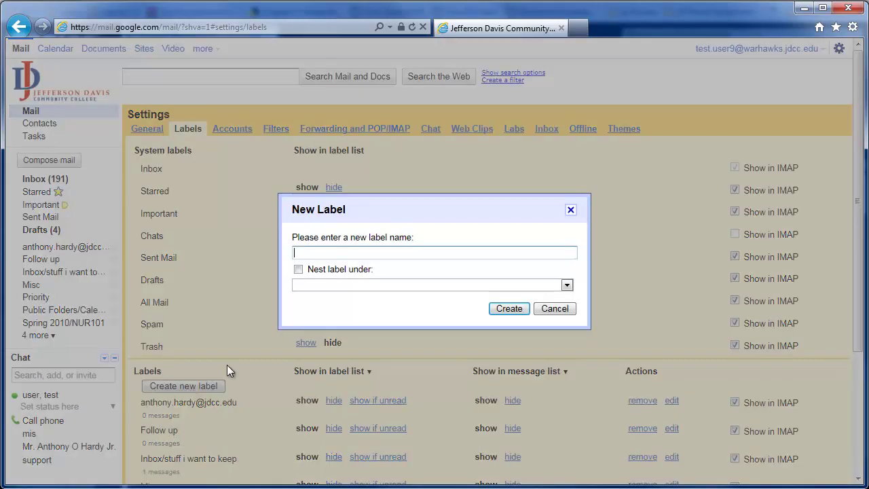
pyautogui.write('Test')
pyautogui.click(509, 309)
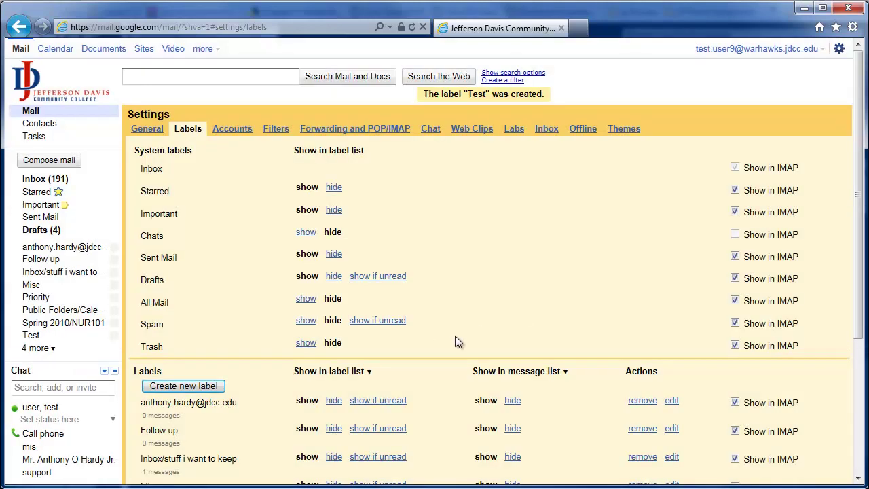
# Review the Test label's entry on the Labels settings page, leaving its name unchanged.
pyautogui.scroll(-3, 455, 336)
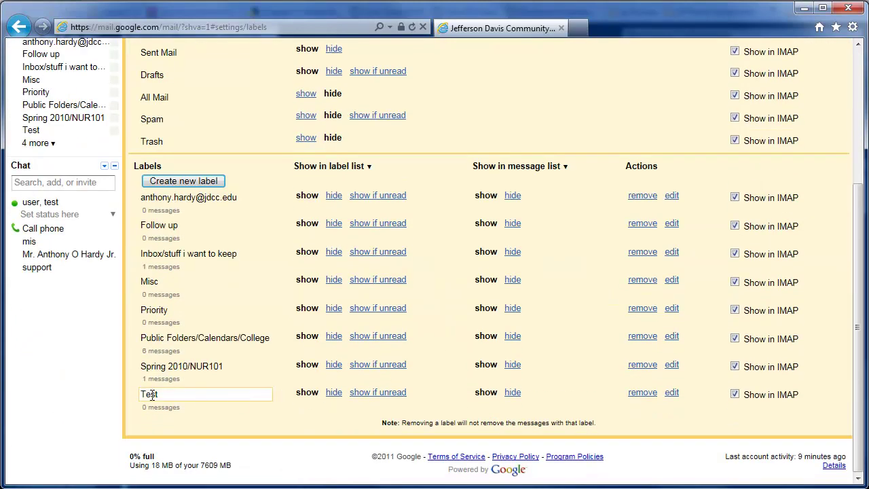
pyautogui.click(224, 398)
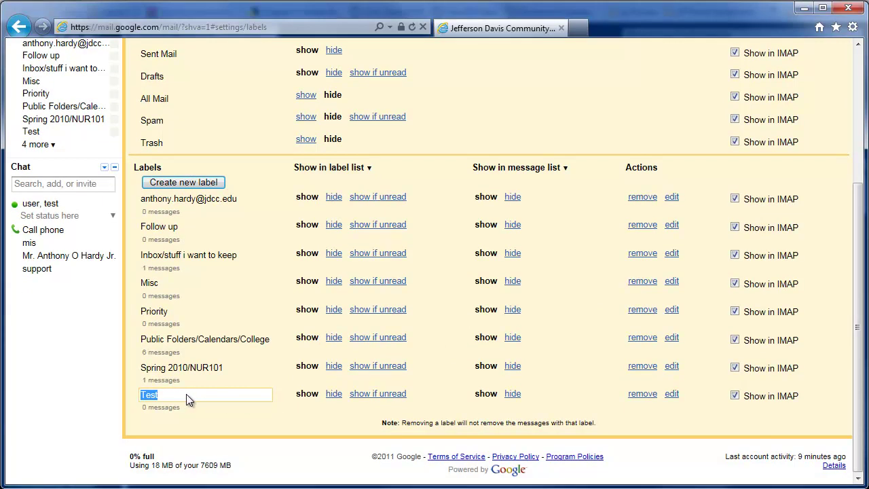
pyautogui.click(229, 424)
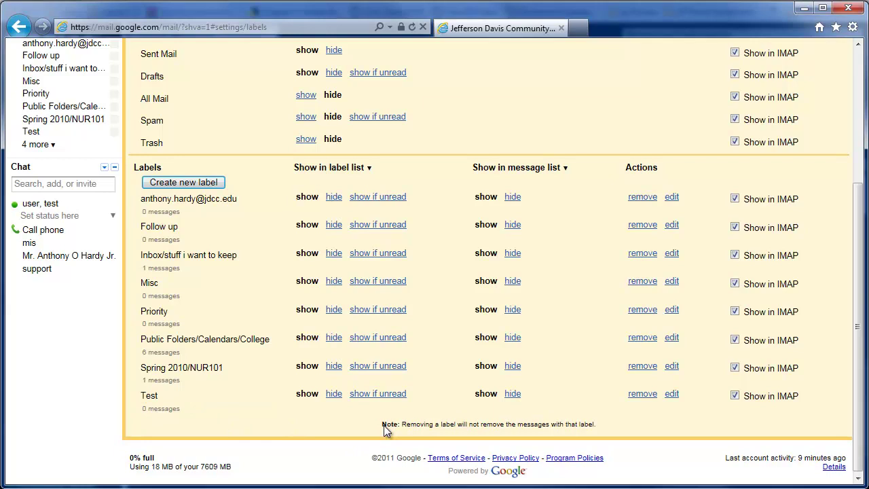
pyautogui.moveTo(381, 423); pyautogui.dragTo(600, 424)
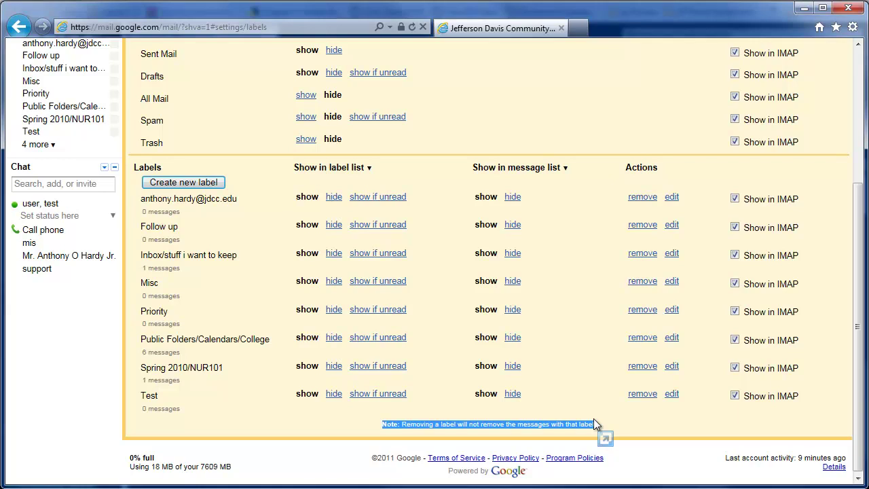
pyautogui.click(591, 423)
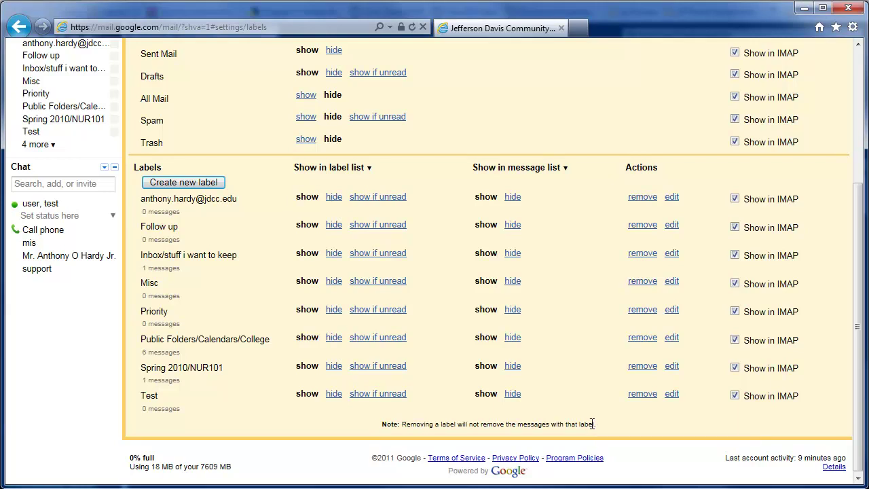
pyautogui.scroll(3, 592, 424)
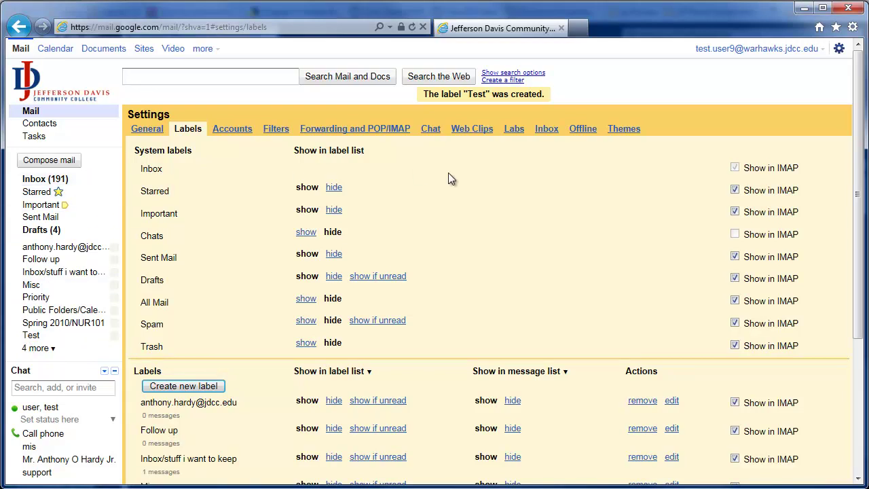
# Create the Test2 label from the sidebar's extra-labels list, then open the still-empty Test label.
pyautogui.click(58, 181)
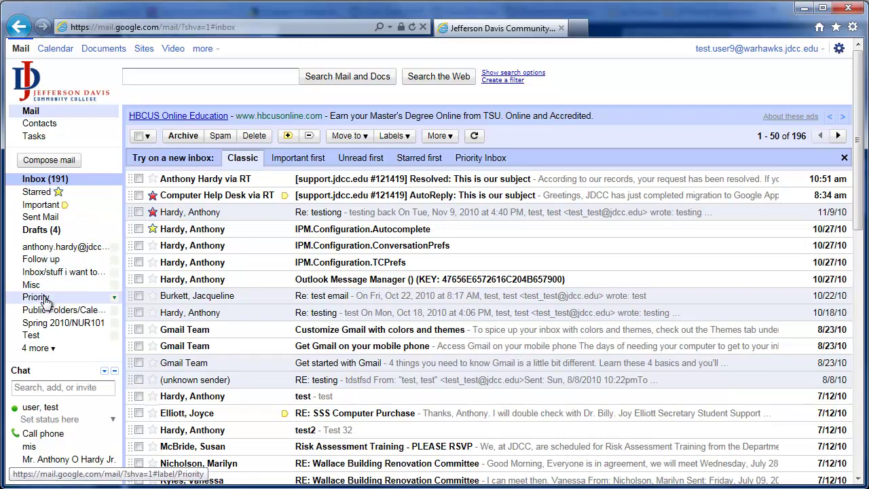
pyautogui.click(52, 348)
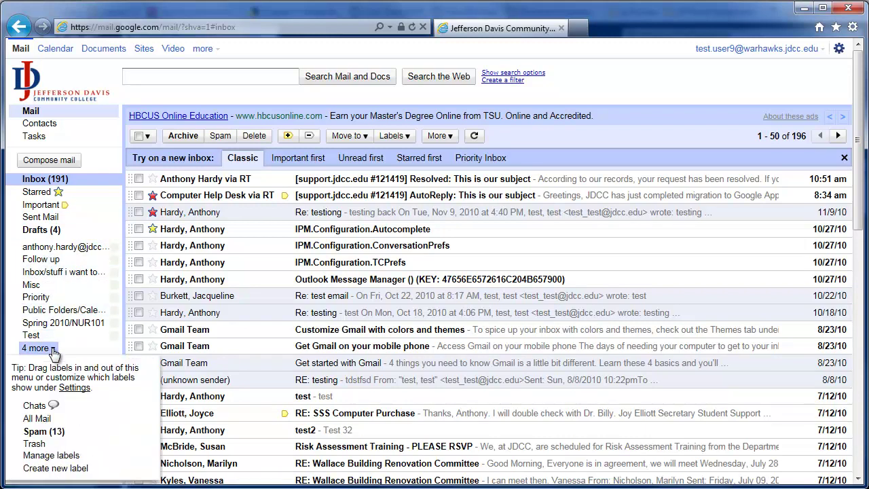
pyautogui.click(53, 349)
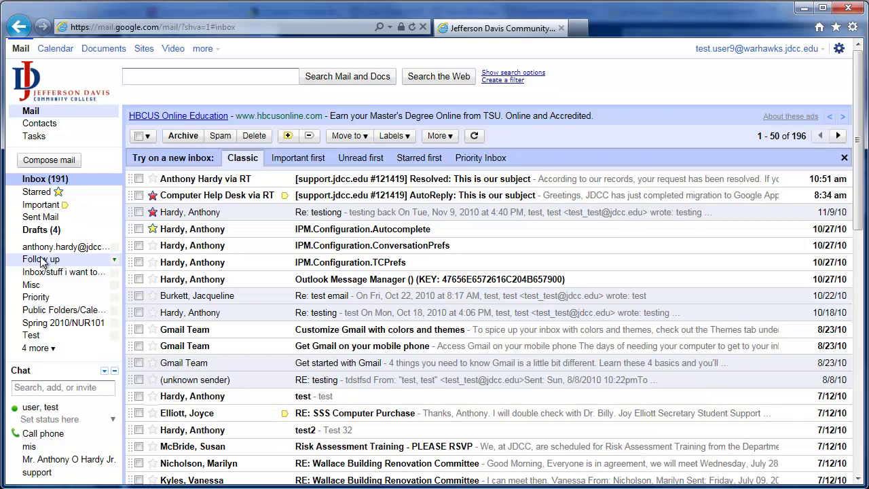
pyautogui.click(52, 350)
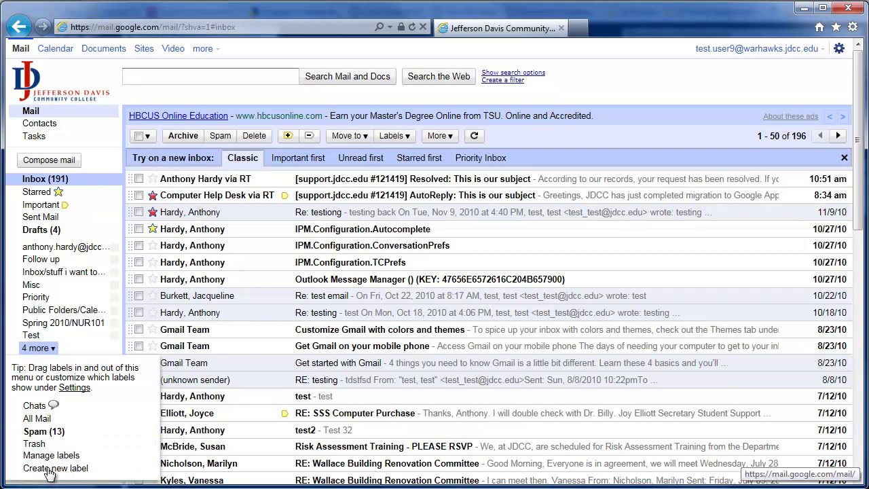
pyautogui.click(50, 468)
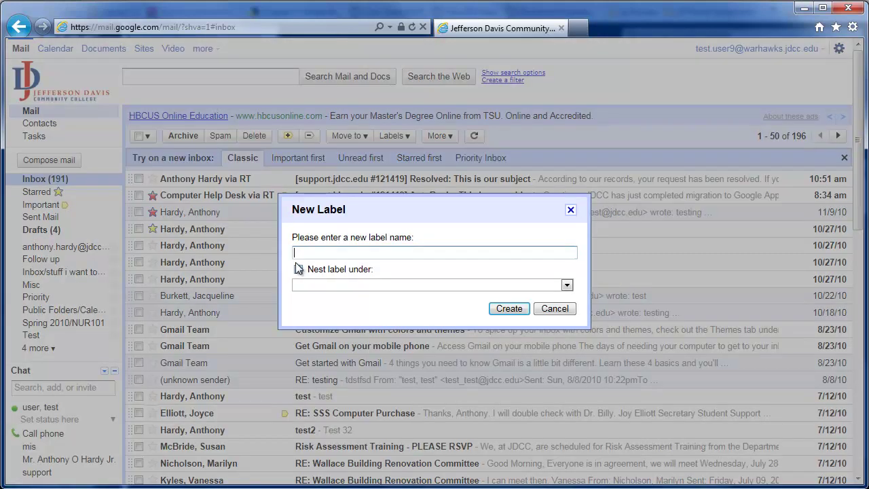
pyautogui.write('Test2')
pyautogui.click(508, 308)
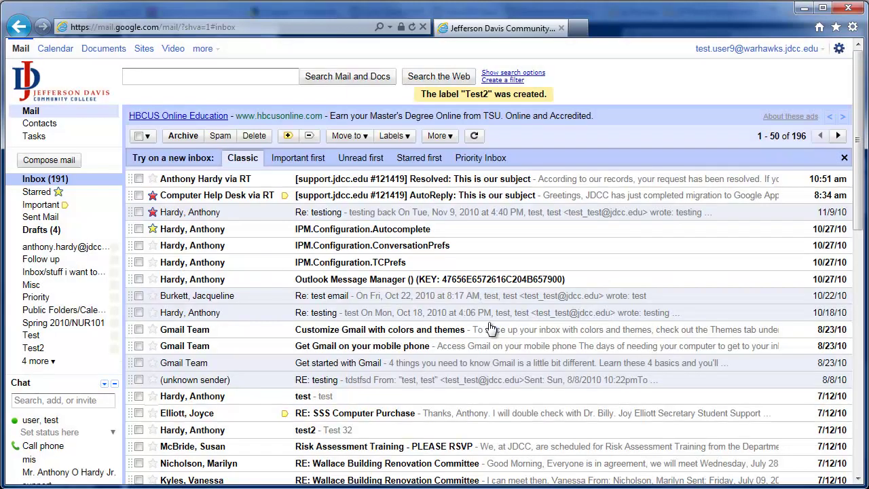
pyautogui.click(37, 335)
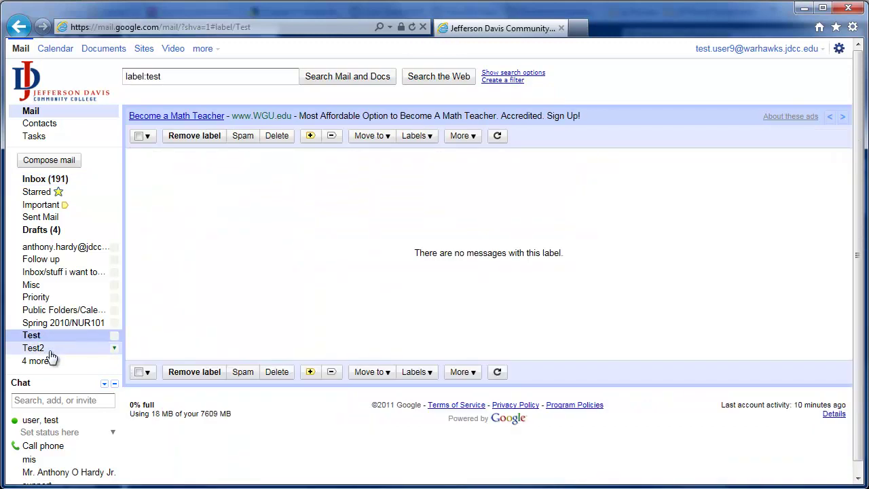
# Drag the Gmail Team 'Customize Gmail with colors and themes' message onto Test and confirm it's there.
pyautogui.click(51, 352)
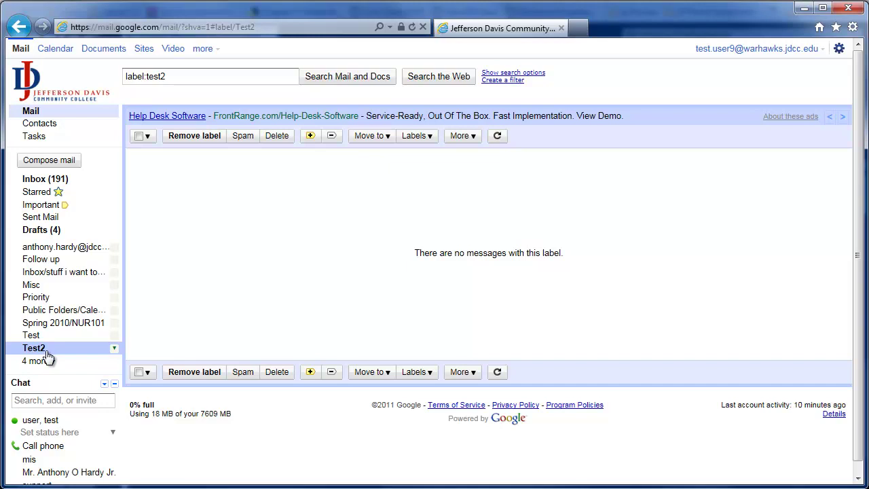
pyautogui.click(60, 182)
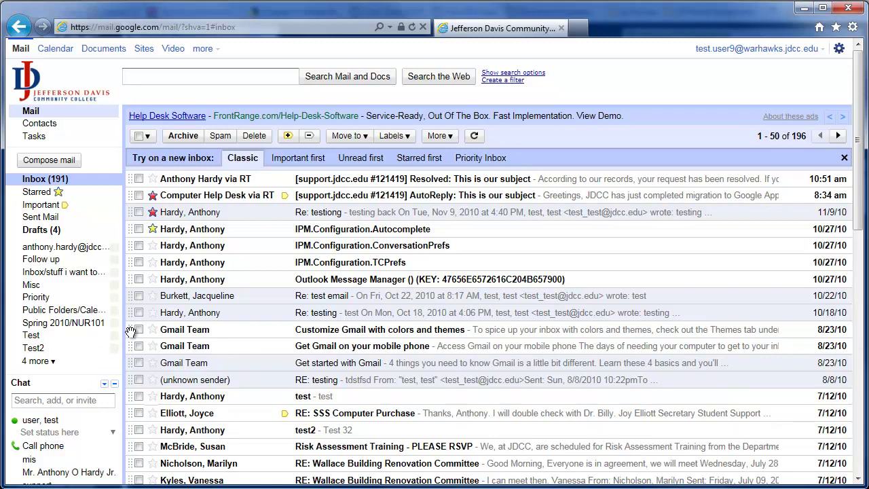
pyautogui.moveTo(130, 331); pyautogui.dragTo(44, 337)
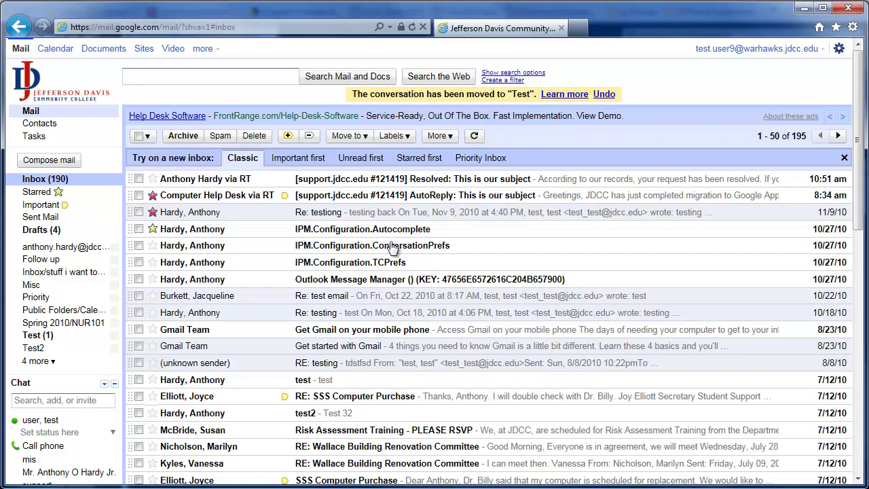
pyautogui.click(78, 339)
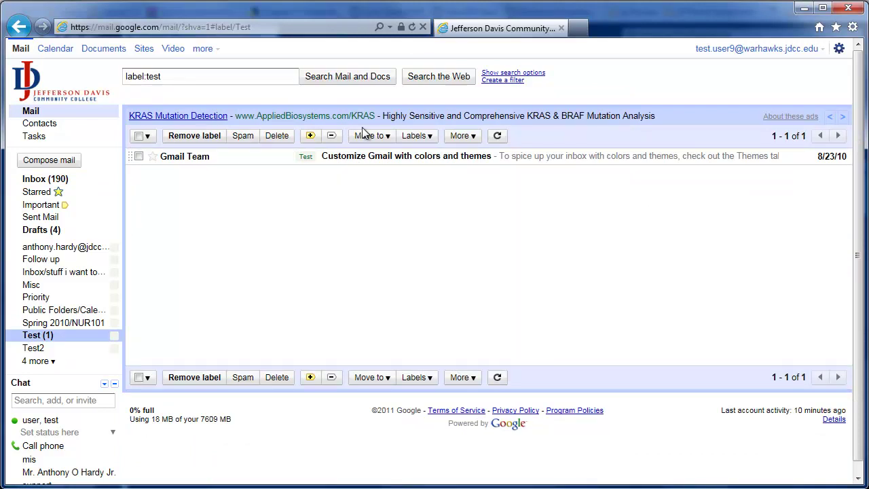
pyautogui.click(48, 179)
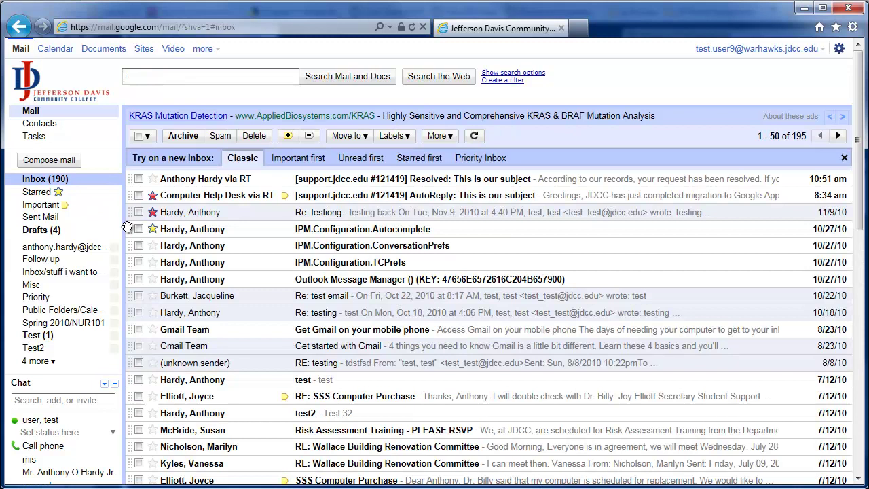
# Move the top four inbox conversations into the Test label.
pyautogui.click(139, 178)
pyautogui.click(138, 195)
pyautogui.click(139, 212)
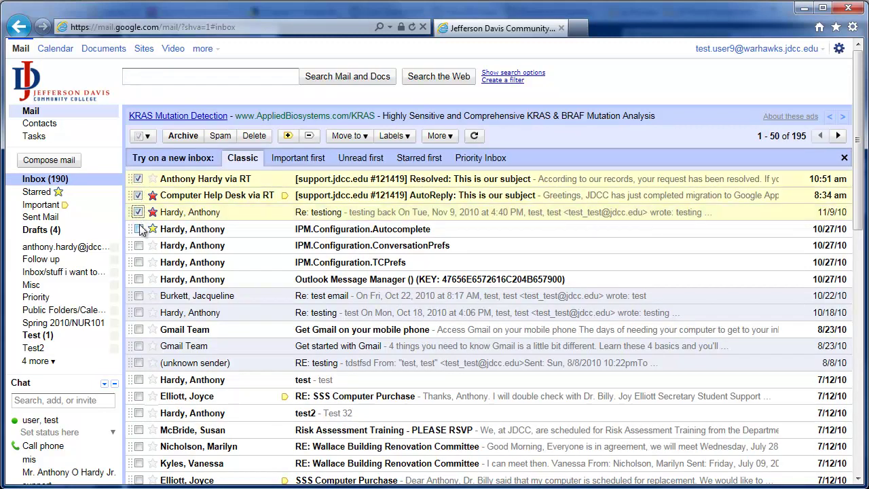
pyautogui.click(138, 229)
pyautogui.click(362, 136)
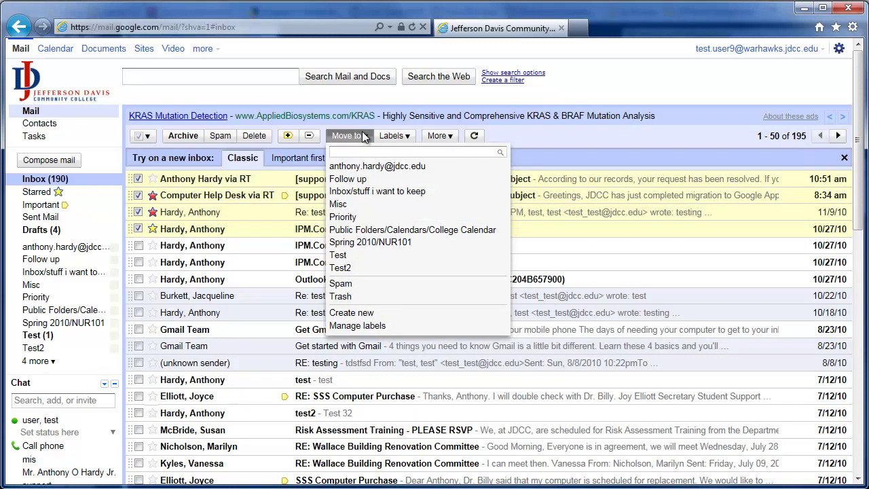
pyautogui.click(352, 253)
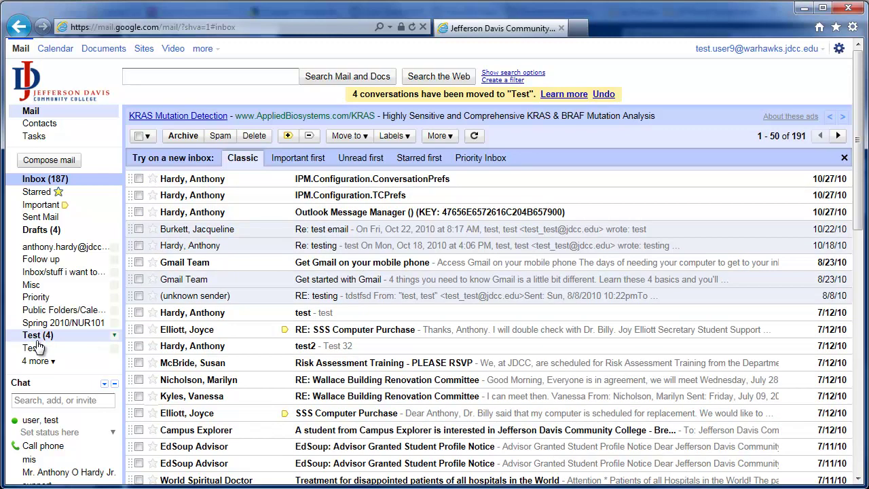
# Apply the e-mail-address label to the ConversationPrefs, TCPrefs and Outlook Message Manager messages and review it.
pyautogui.click(139, 178)
pyautogui.click(138, 211)
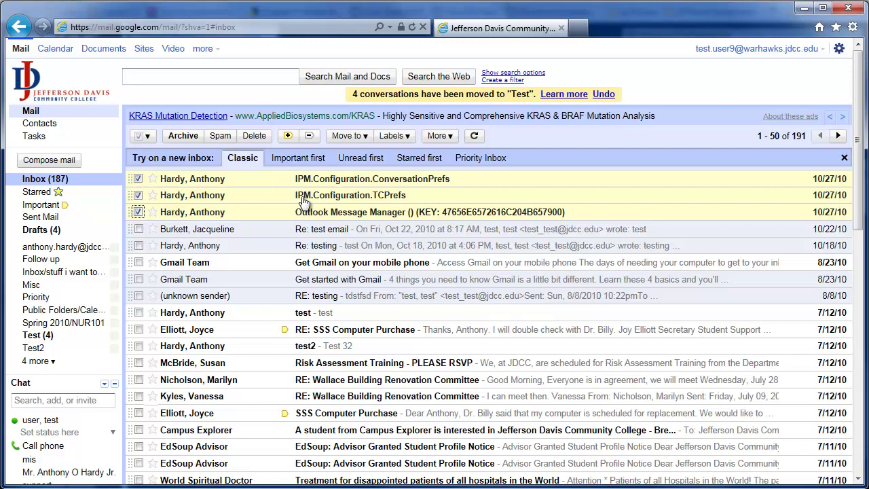
pyautogui.click(406, 136)
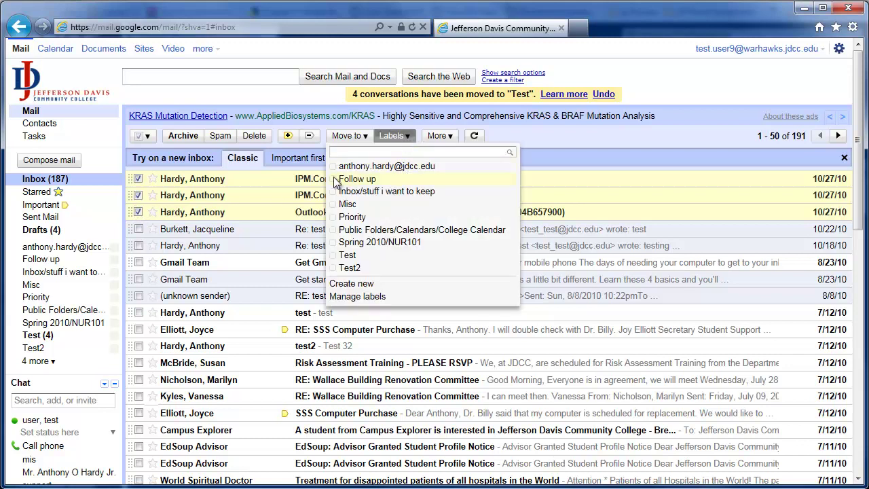
pyautogui.click(372, 167)
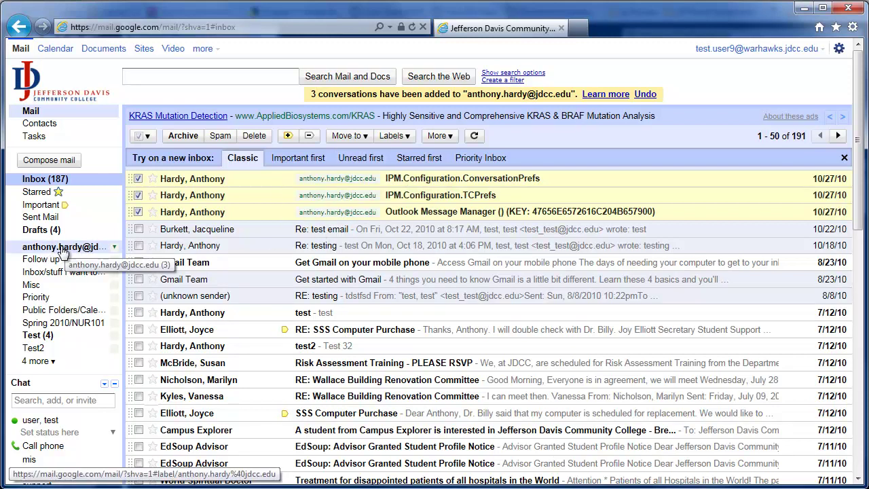
pyautogui.click(77, 250)
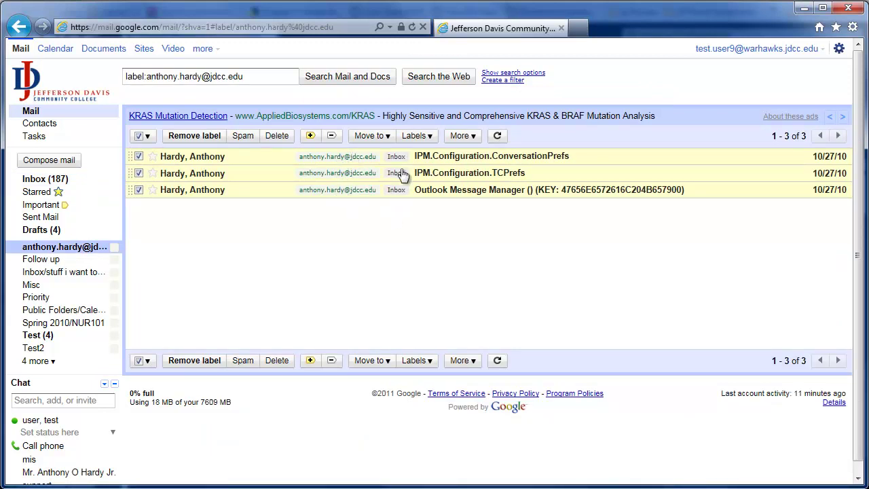
pyautogui.click(49, 179)
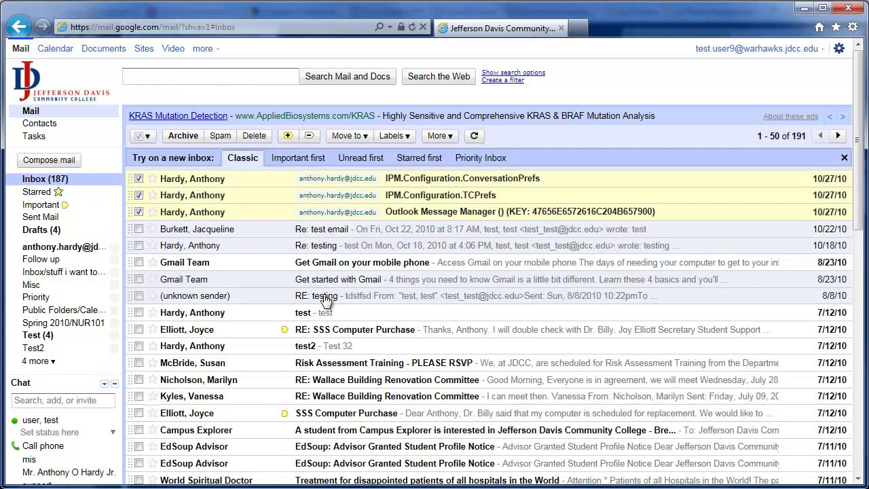
# Clear the three ticks and add the Priority label to only the Outlook Message Manager message.
pyautogui.click(138, 212)
pyautogui.click(139, 195)
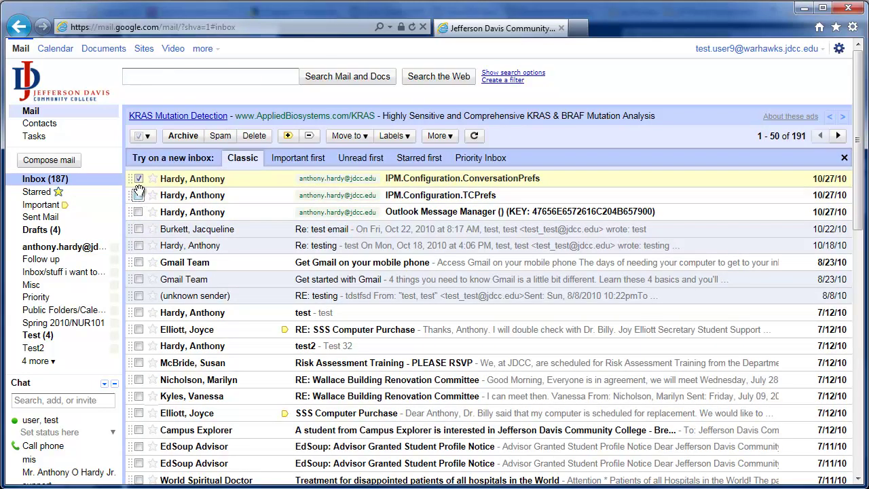
pyautogui.click(138, 178)
pyautogui.click(138, 212)
pyautogui.click(406, 138)
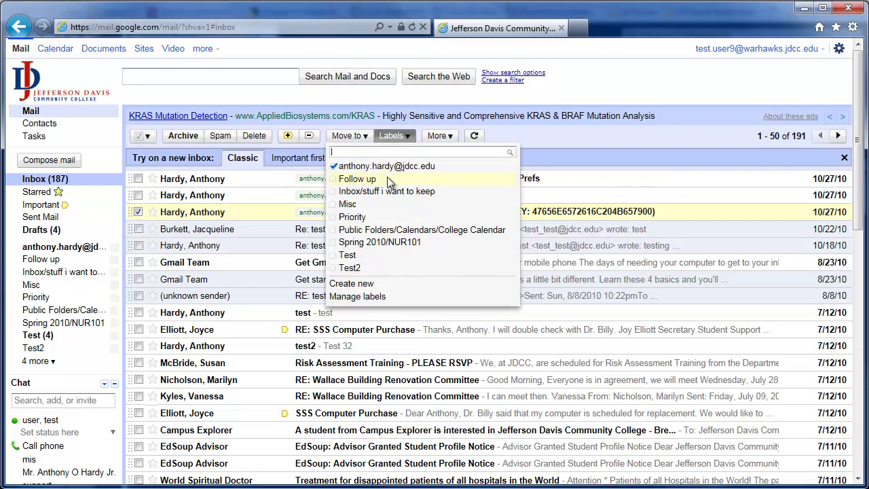
pyautogui.click(369, 216)
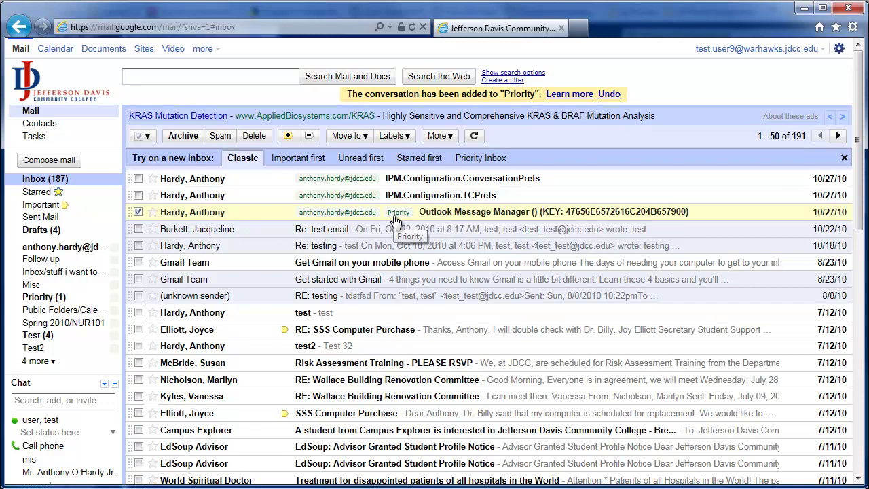
# Open the Outlook Message Manager conversation listed under the Priority label.
pyautogui.click(60, 298)
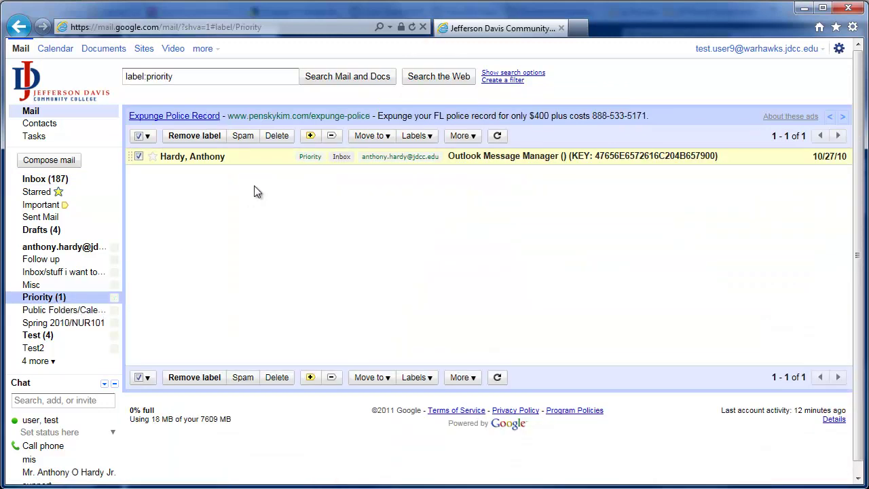
pyautogui.click(82, 248)
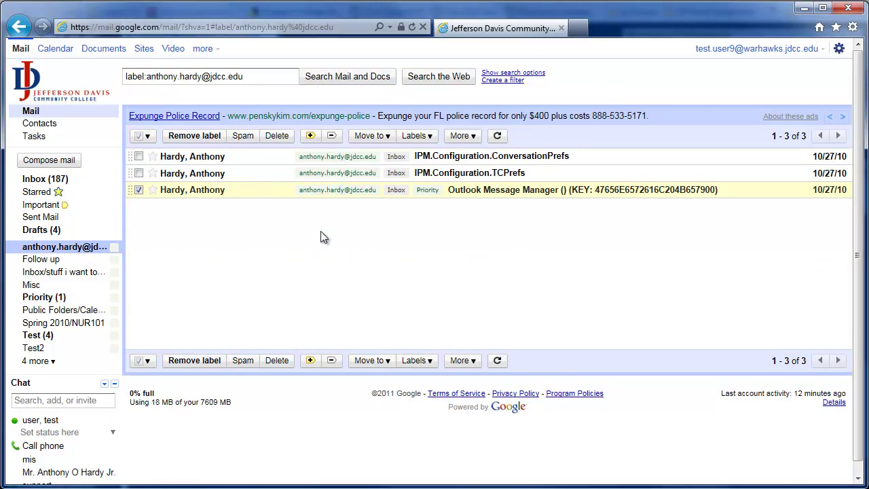
pyautogui.click(45, 179)
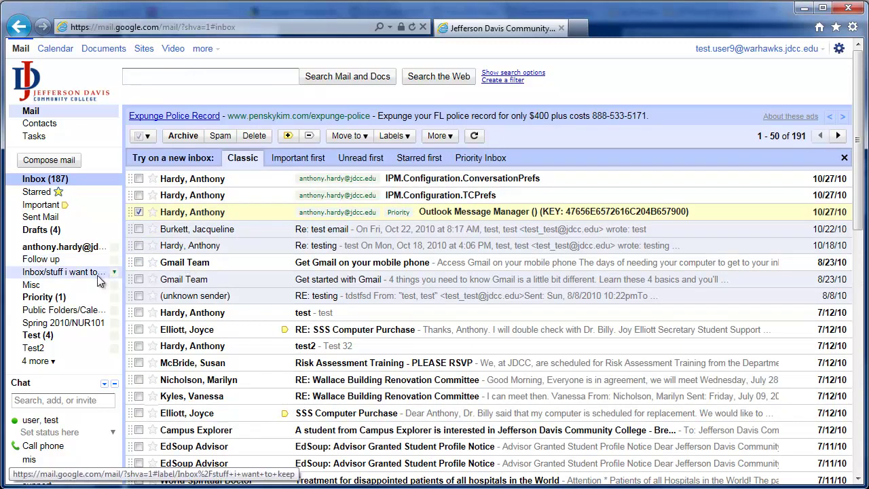
pyautogui.click(68, 298)
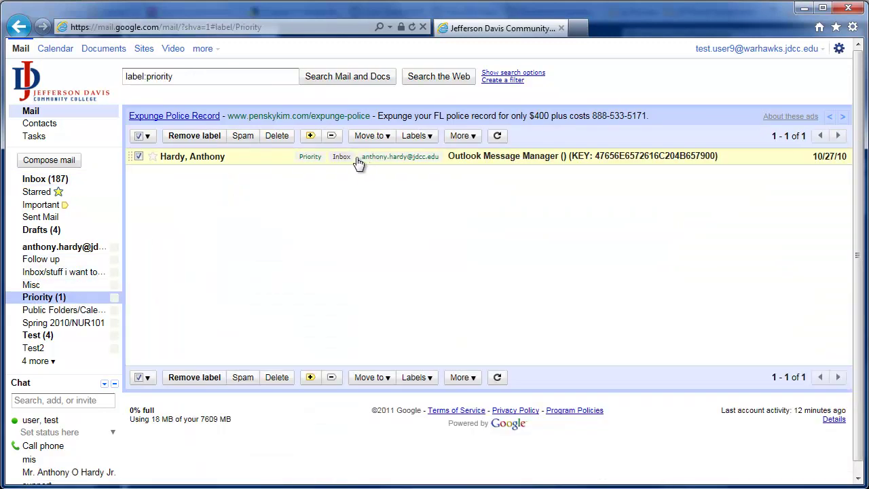
pyautogui.click(469, 158)
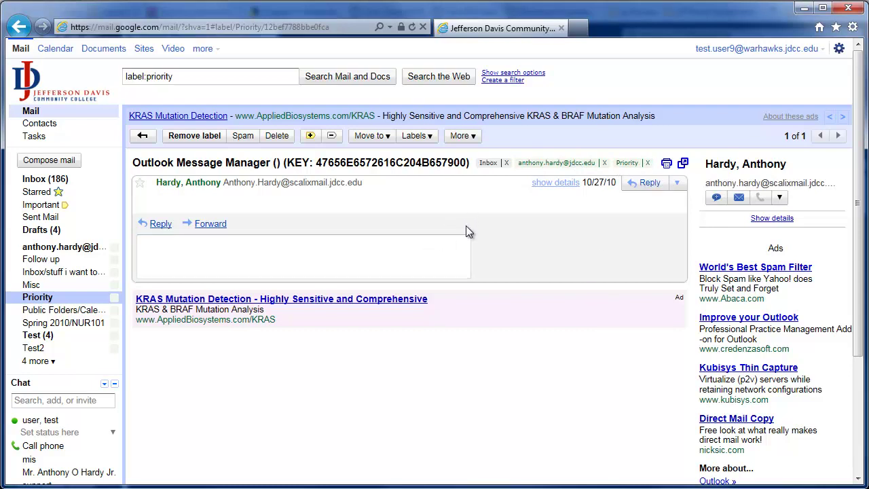
# Star and then unstar the open conversation, and return to the inbox.
pyautogui.click(139, 185)
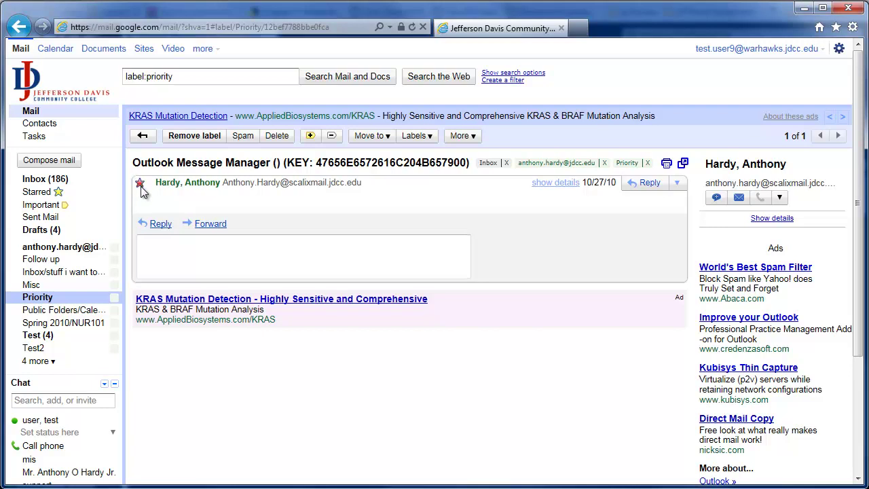
pyautogui.click(141, 185)
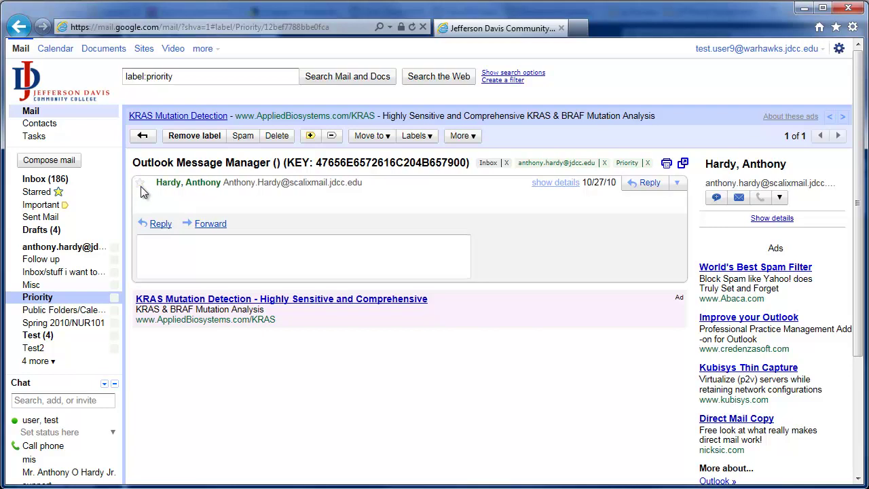
pyautogui.click(54, 178)
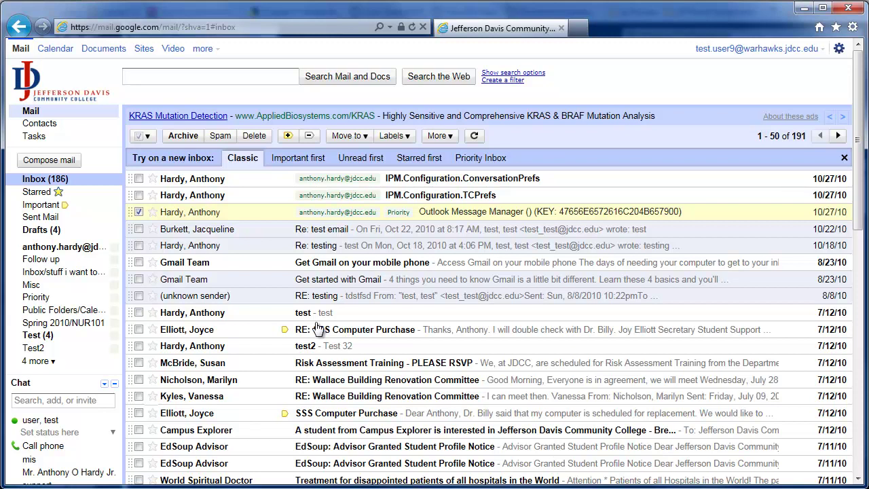
pyautogui.moveTo(109, 340)
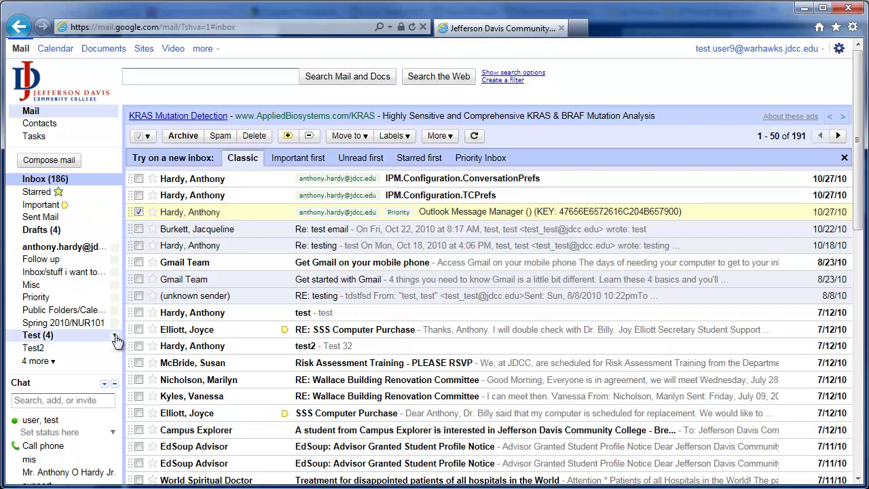
# Add a sublabel named 'TestSub' under Test, creating Test/TestSub.
pyautogui.click(116, 337)
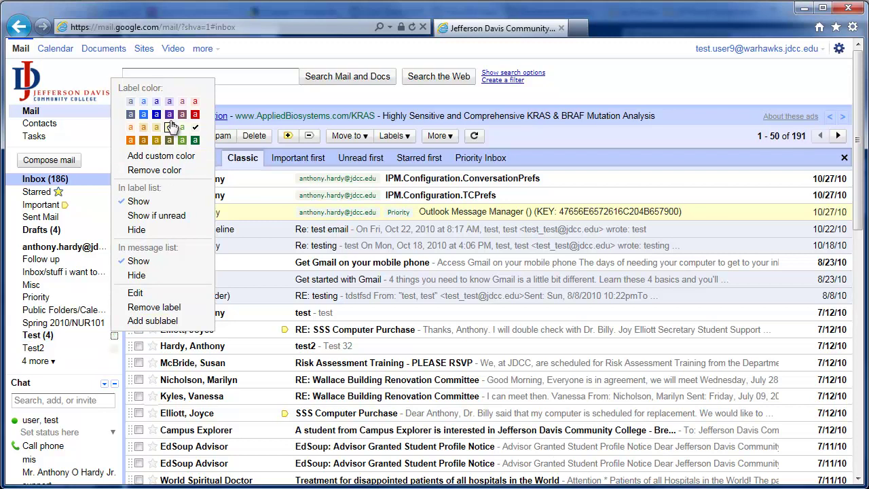
pyautogui.click(148, 320)
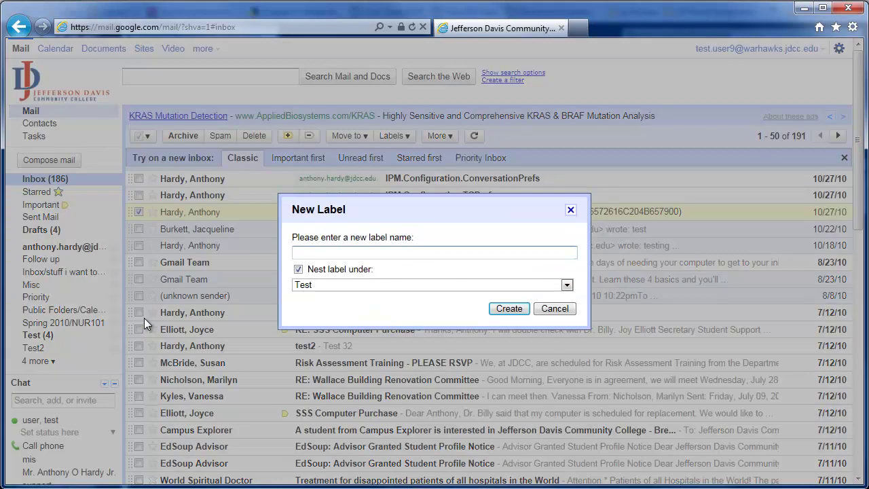
pyautogui.write('TestSub')
pyautogui.click(509, 310)
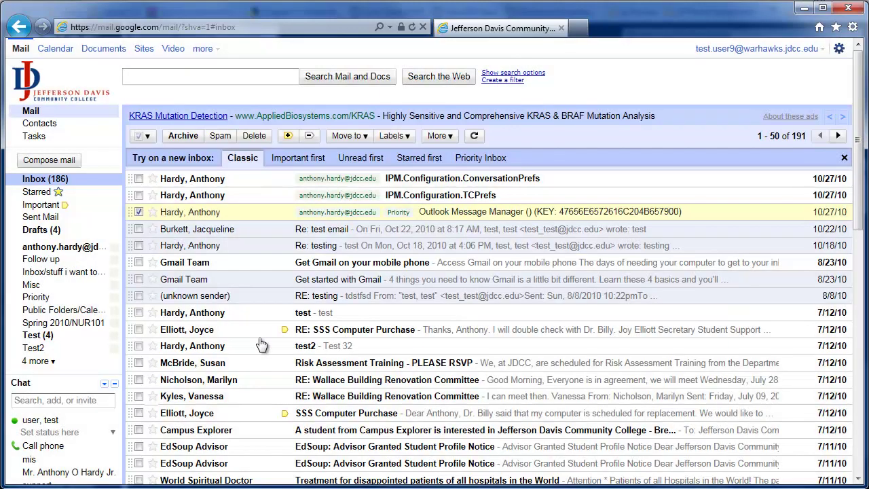
# Expand the Test label to show TestSub beneath it, then go back to the inbox.
pyautogui.click(33, 335)
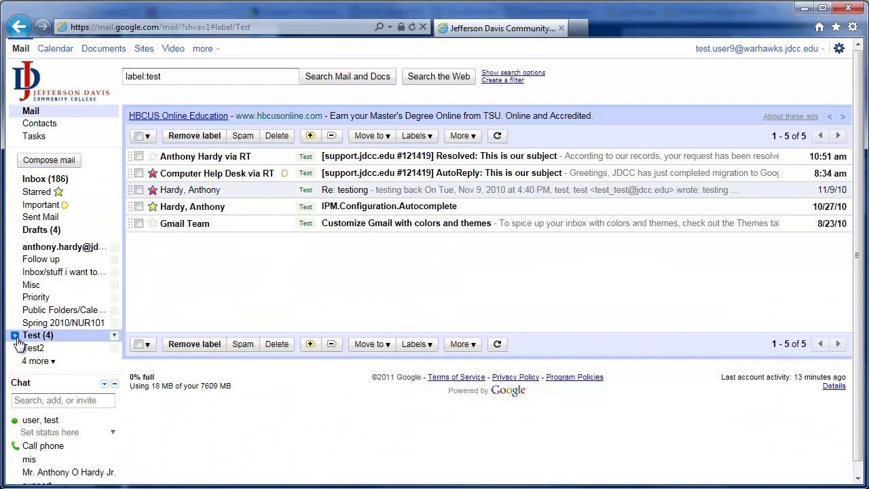
pyautogui.click(14, 335)
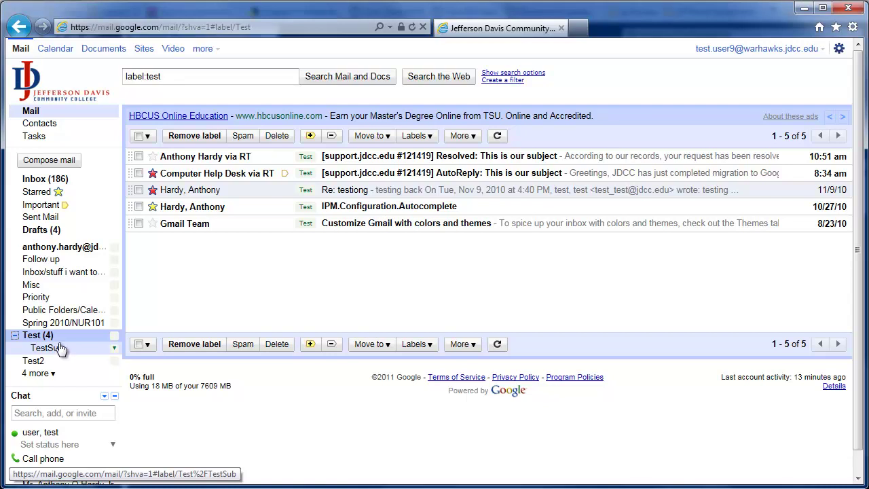
pyautogui.click(68, 183)
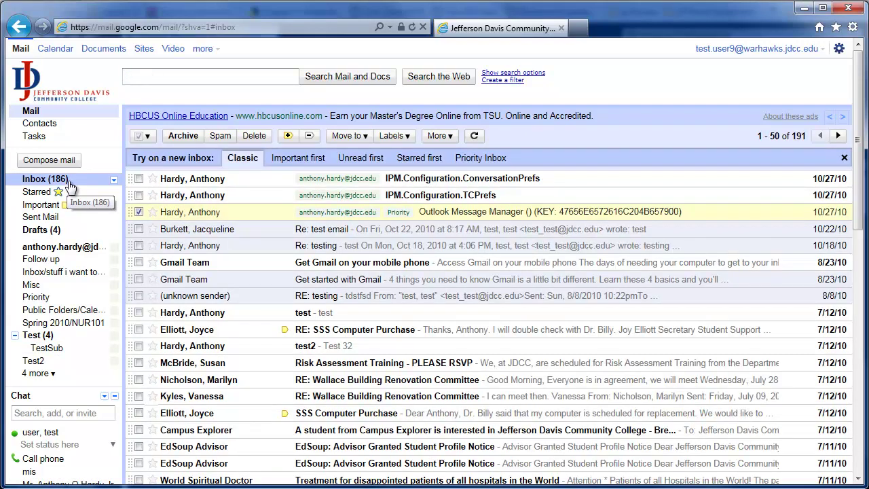
# Uncheck the Outlook Message Manager row and star the RE: testing message.
pyautogui.click(138, 211)
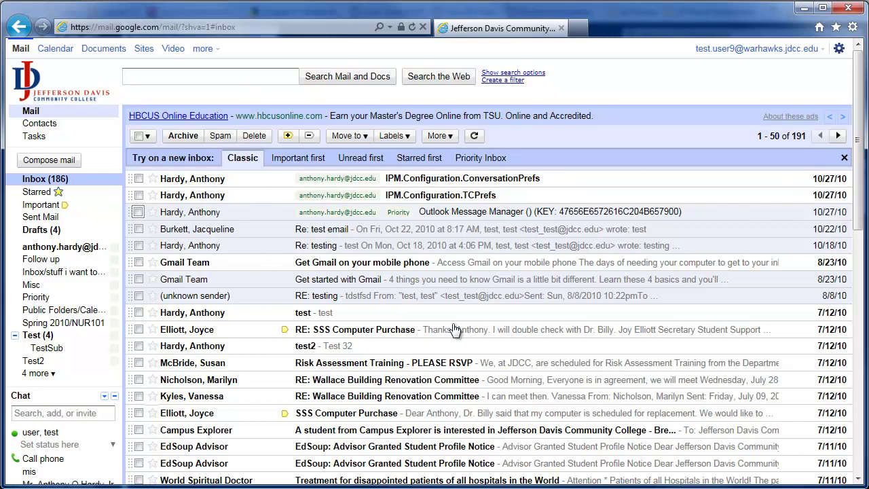
pyautogui.click(426, 302)
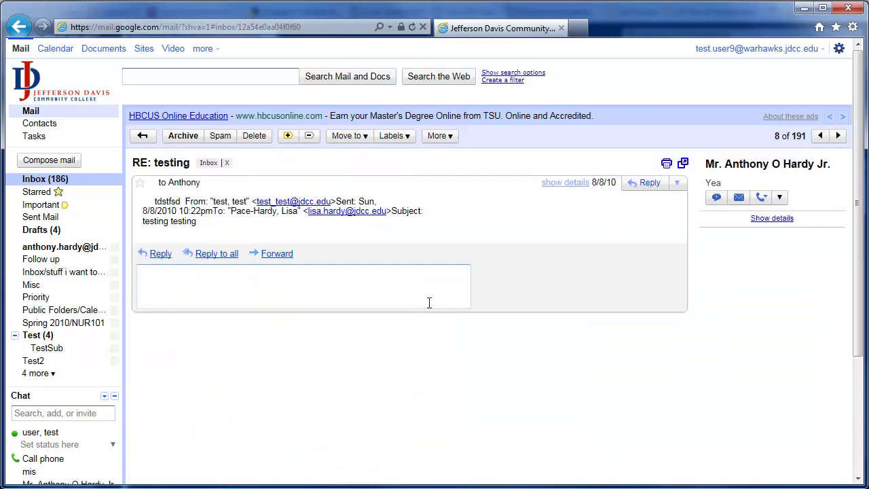
pyautogui.click(141, 182)
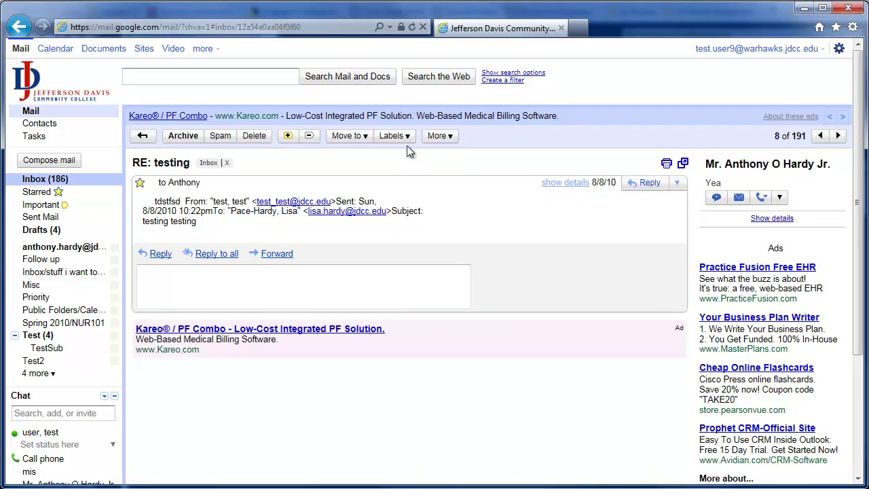
pyautogui.click(142, 135)
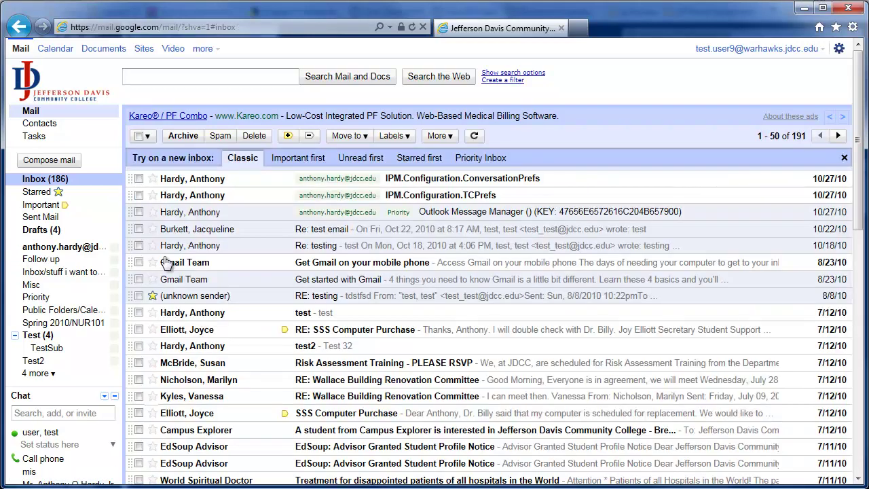
# Read the 'Get Gmail on your mobile phone' and 'RE: SSS Computer Purchase' messages.
pyautogui.click(365, 264)
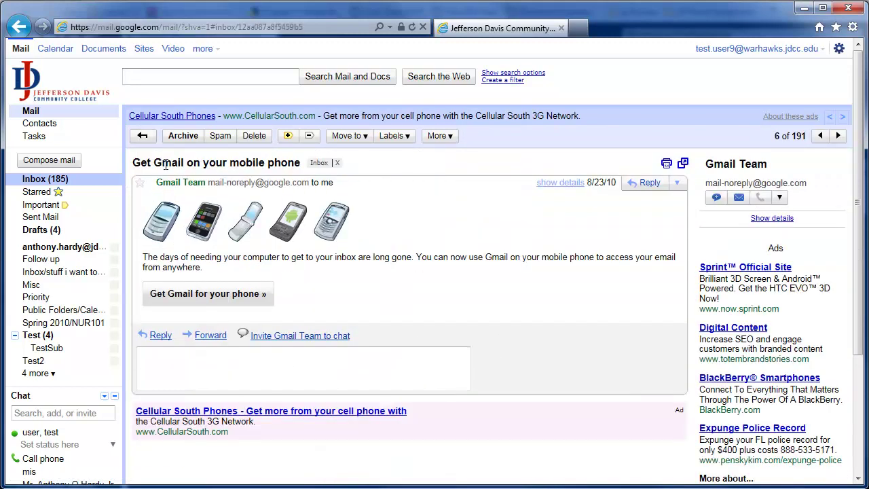
pyautogui.click(143, 135)
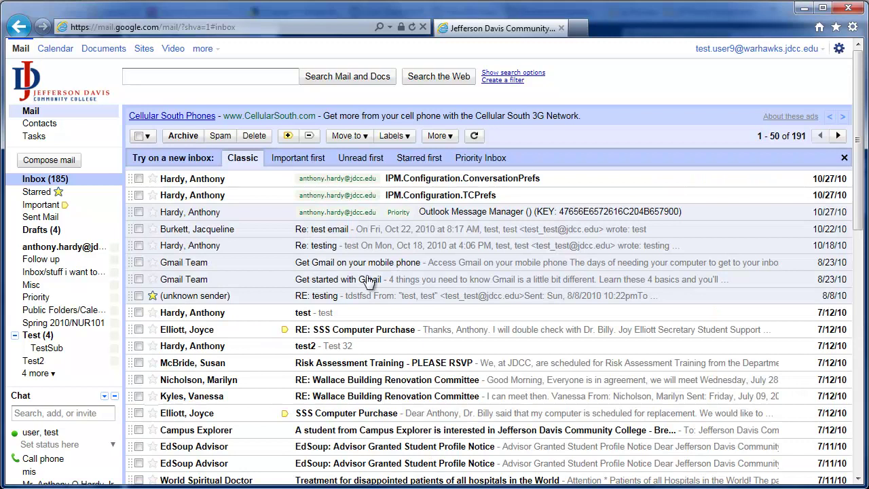
pyautogui.click(373, 330)
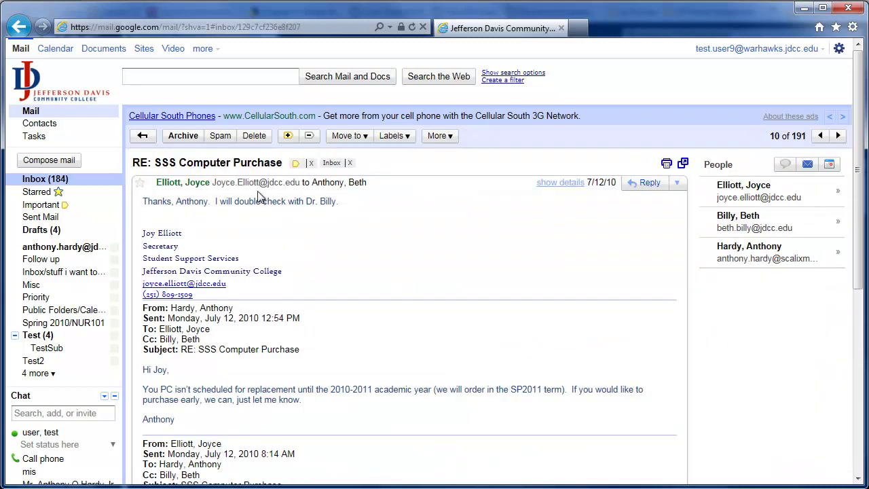
pyautogui.click(143, 136)
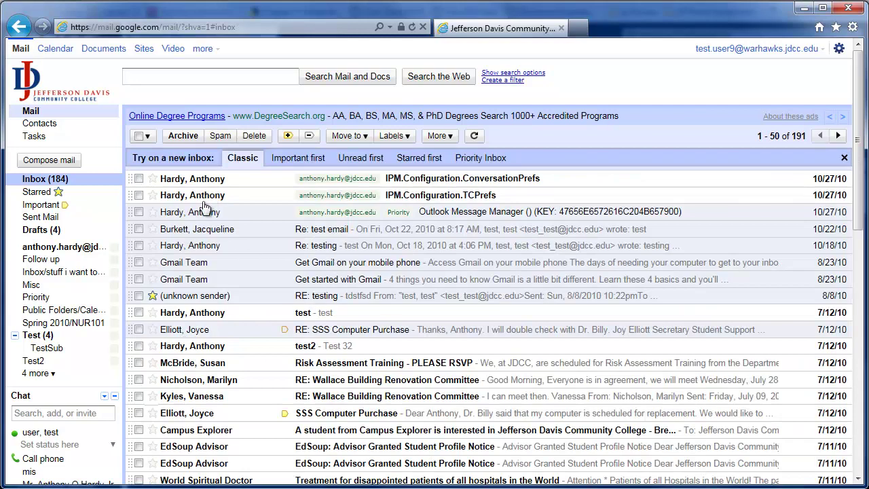
# Select all 184 unread inbox conversations using the Unread selection option.
pyautogui.click(148, 137)
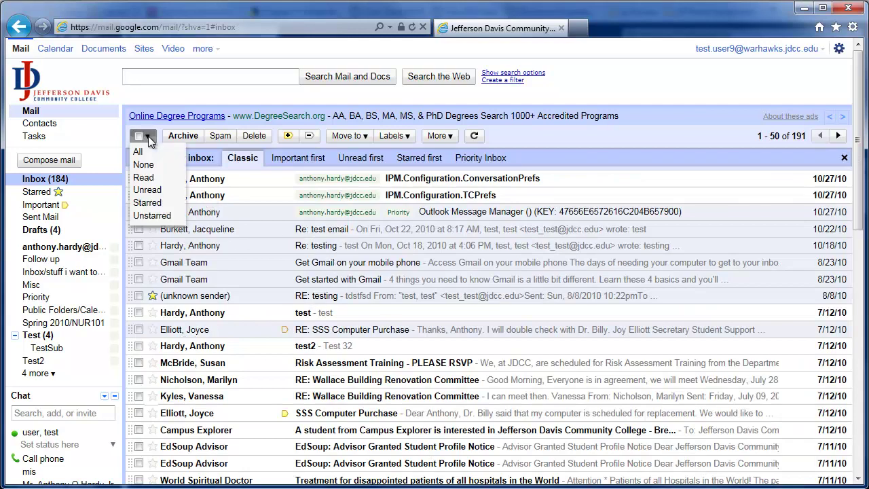
pyautogui.click(157, 191)
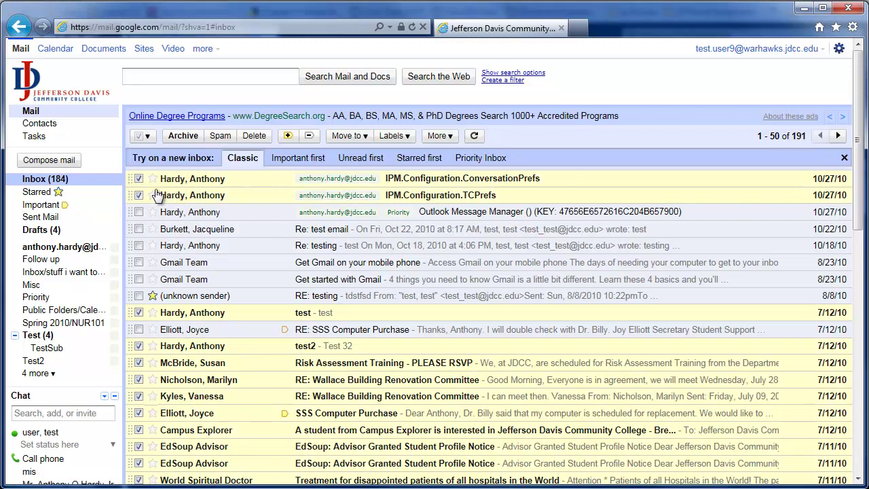
pyautogui.scroll(-5, 413, 306)
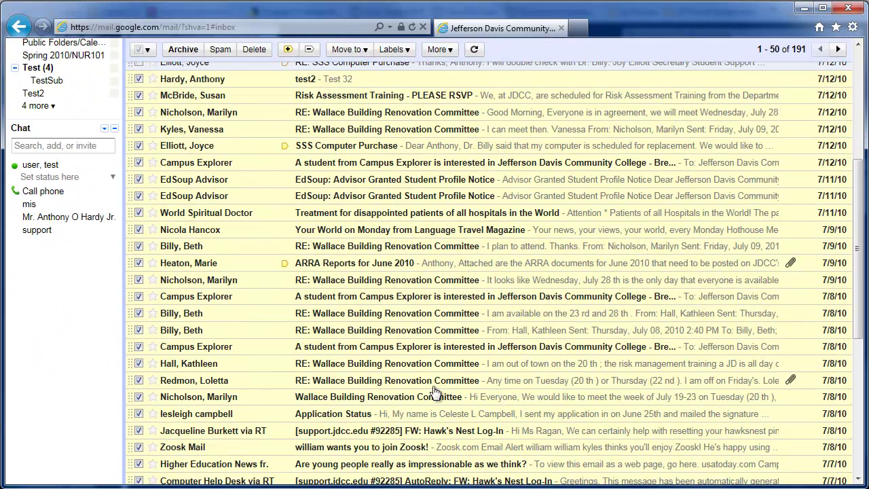
pyautogui.scroll(5, 380, 379)
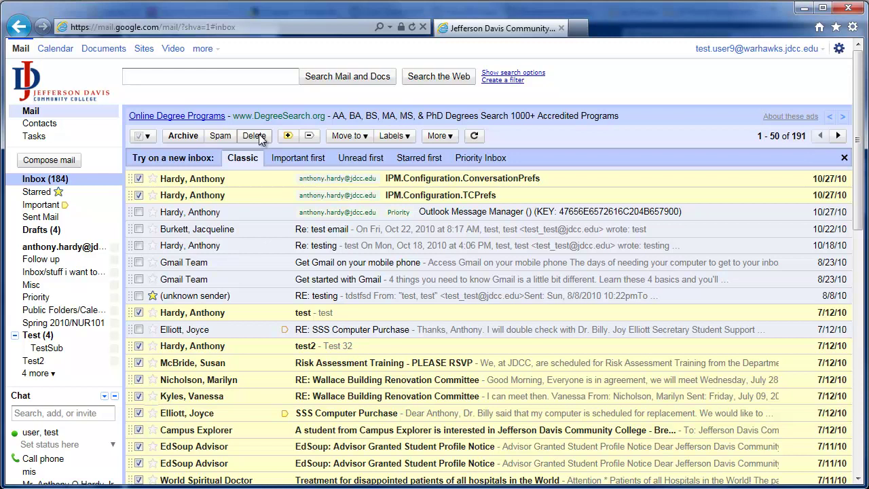
pyautogui.click(149, 139)
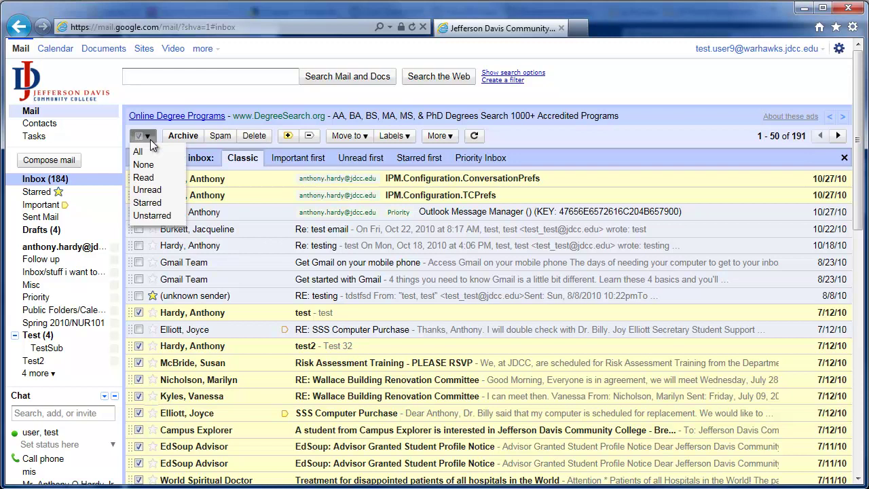
pyautogui.click(151, 189)
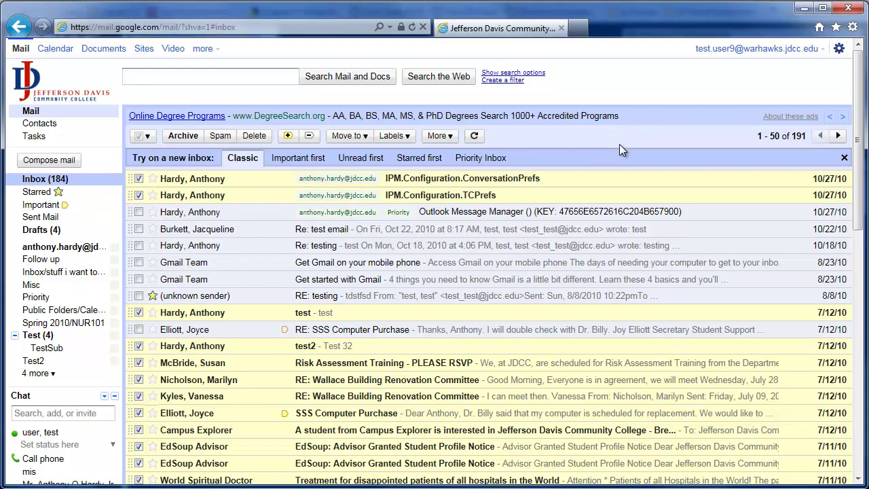
pyautogui.click(838, 49)
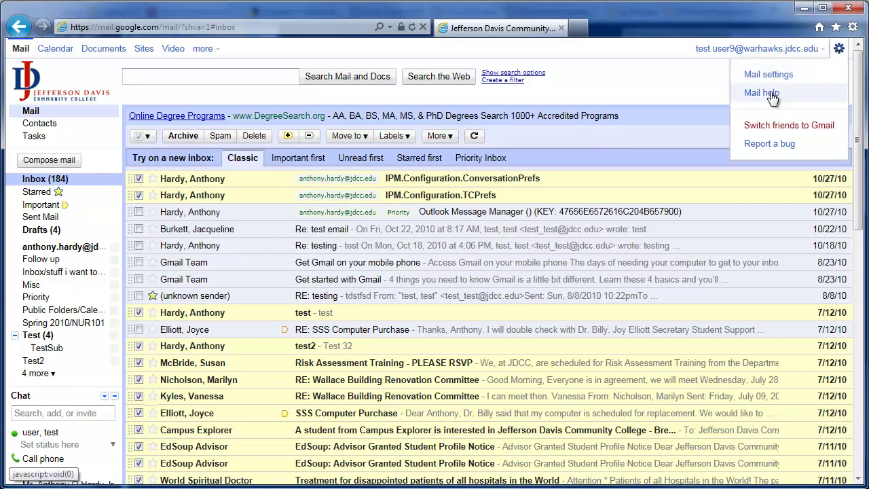
pyautogui.click(681, 96)
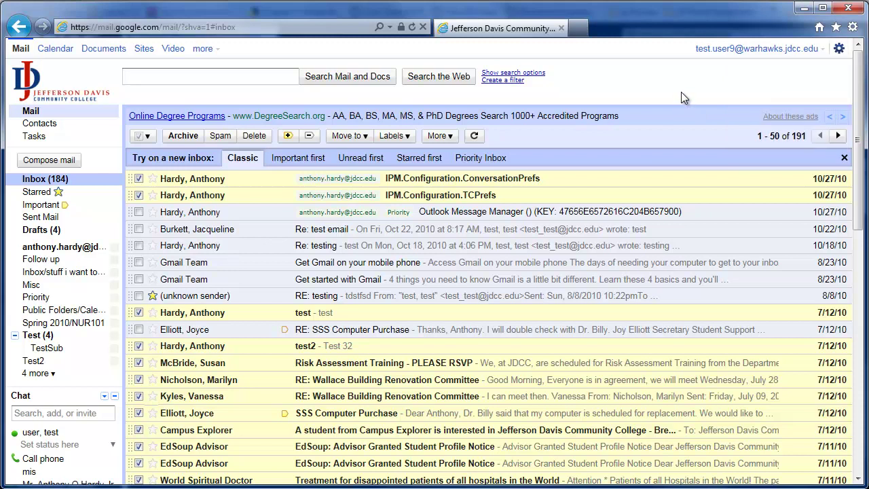